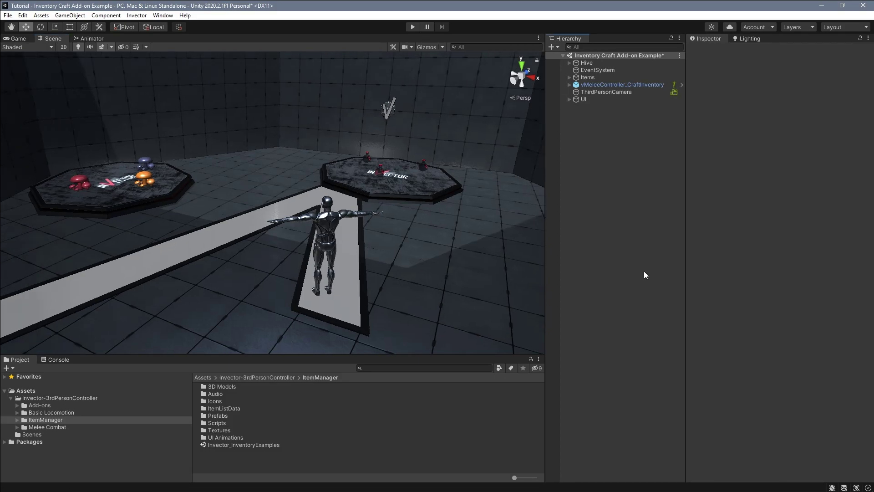
Play the demo scene and pick up the empty bottle and the green mushrooms.
right_click_drag(416, 221, 407, 218)
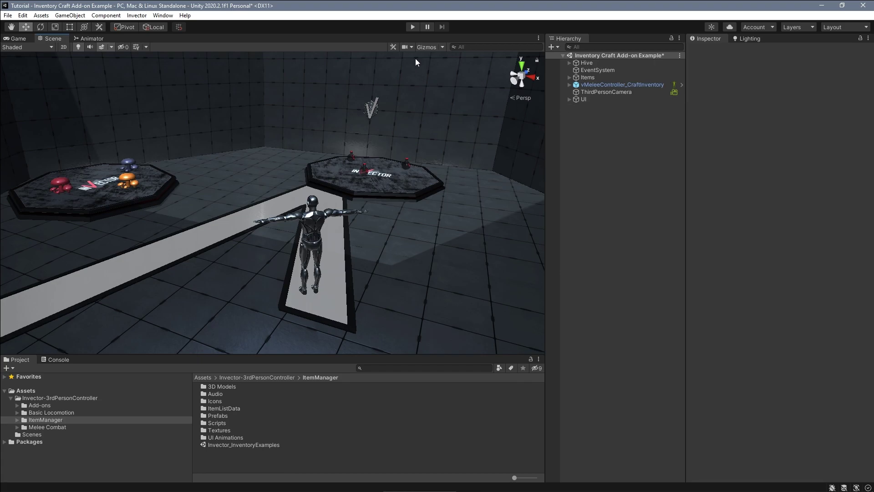
left_click(413, 29)
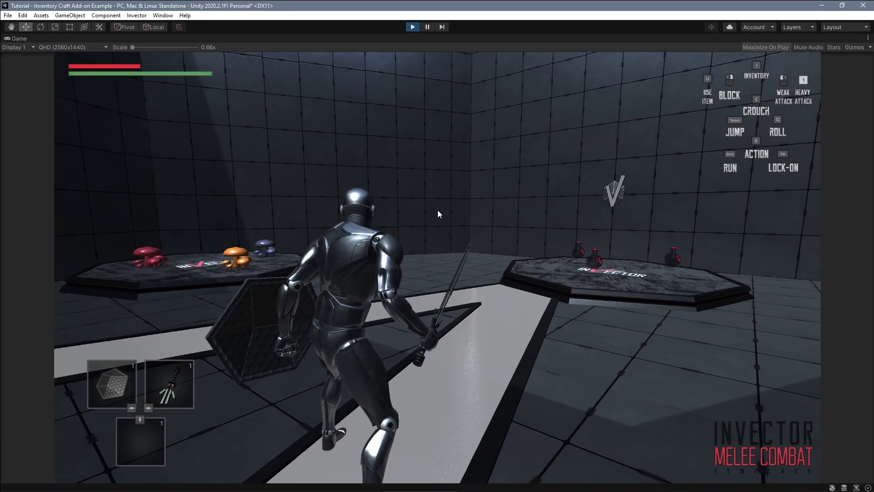
key("w")
key("w")
key("e")
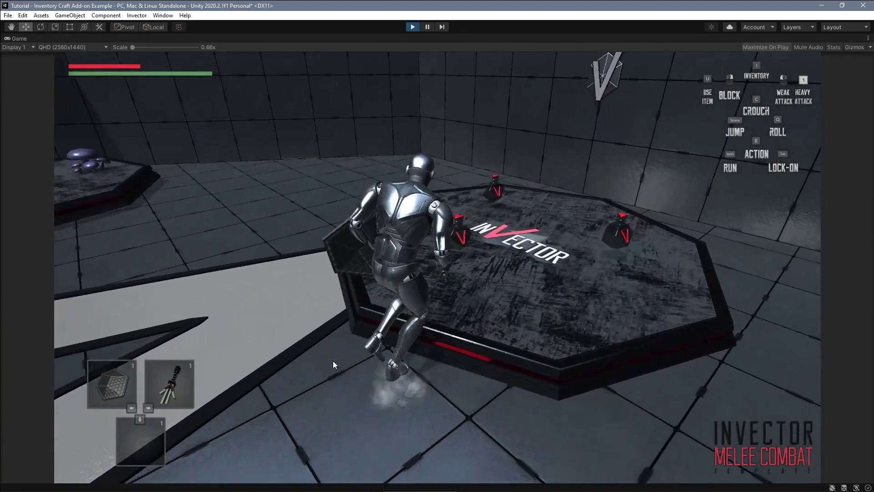
key("w")
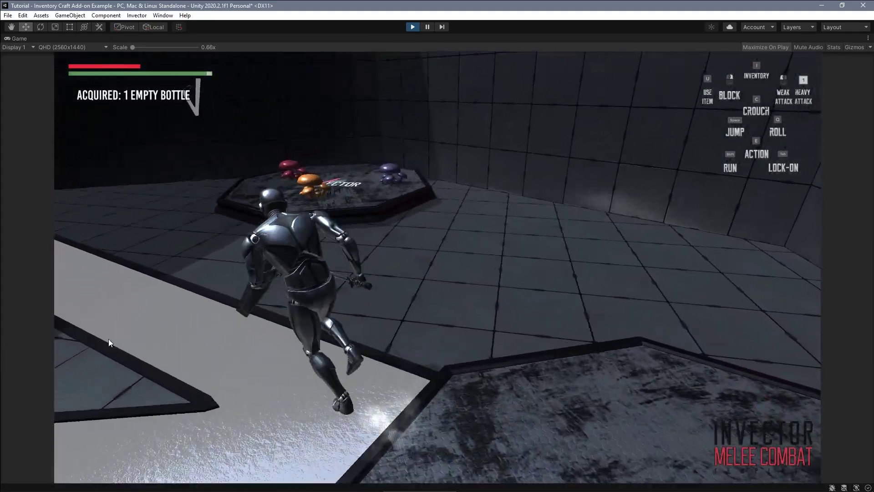
key("w")
key("e")
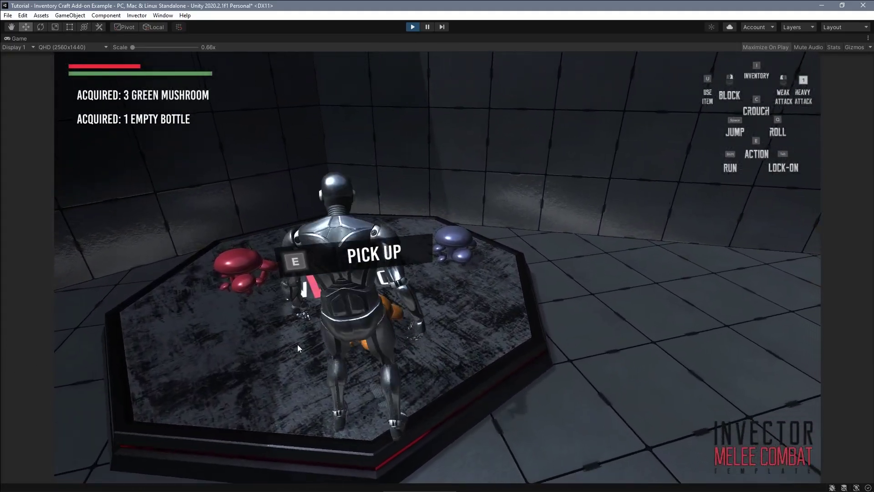
Open the inventory's ITEMS page and inspect the Green Mushroom crafting material.
key("i")
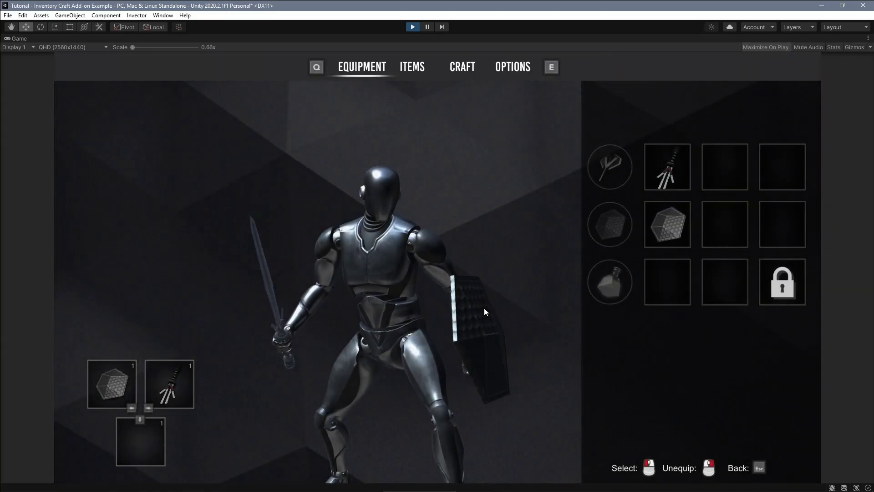
left_click(413, 67)
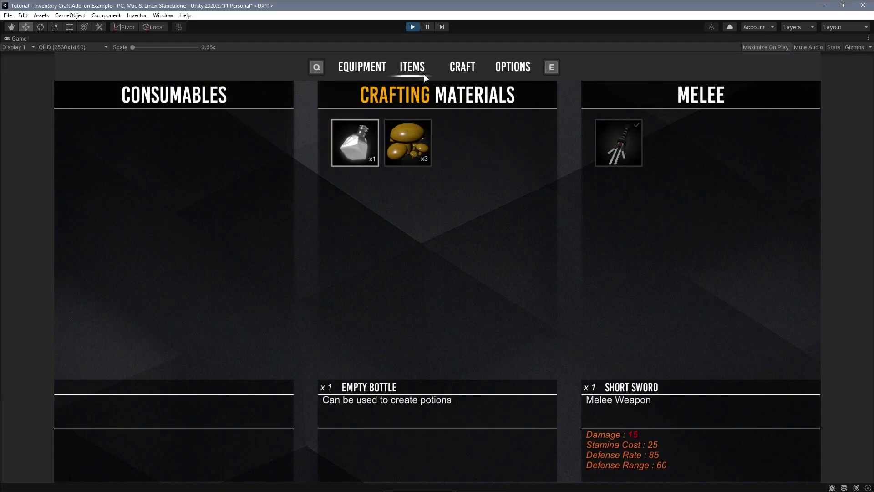
left_click(419, 149)
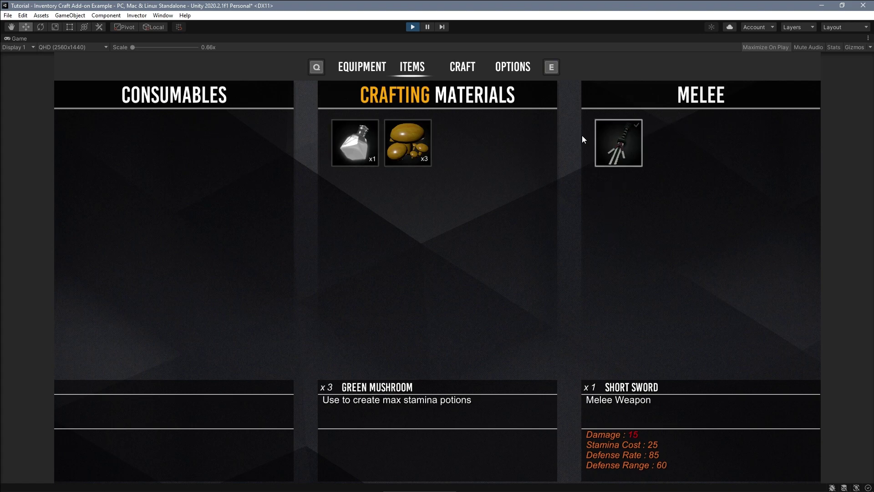
Craft a Stamina Up Potion on the CRAFT page, drink it, and close the inventory.
left_click(463, 68)
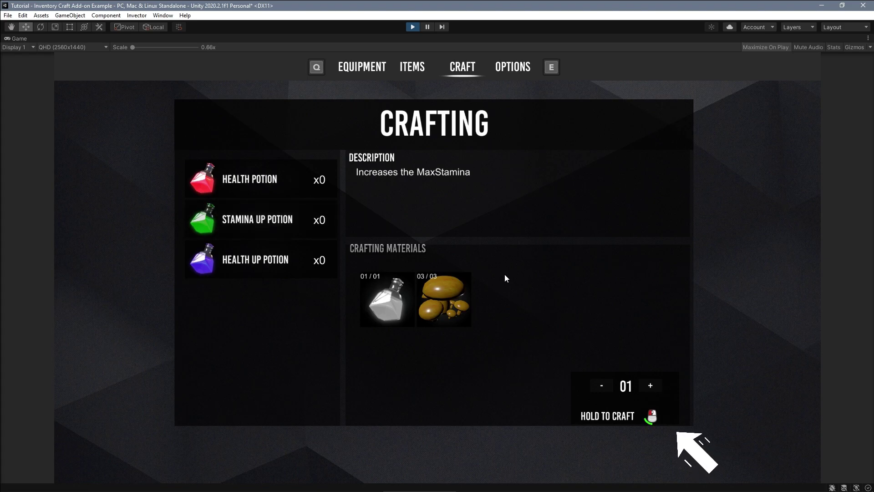
left_click_drag(504, 278, 511, 287)
left_click(413, 70)
left_click(87, 122)
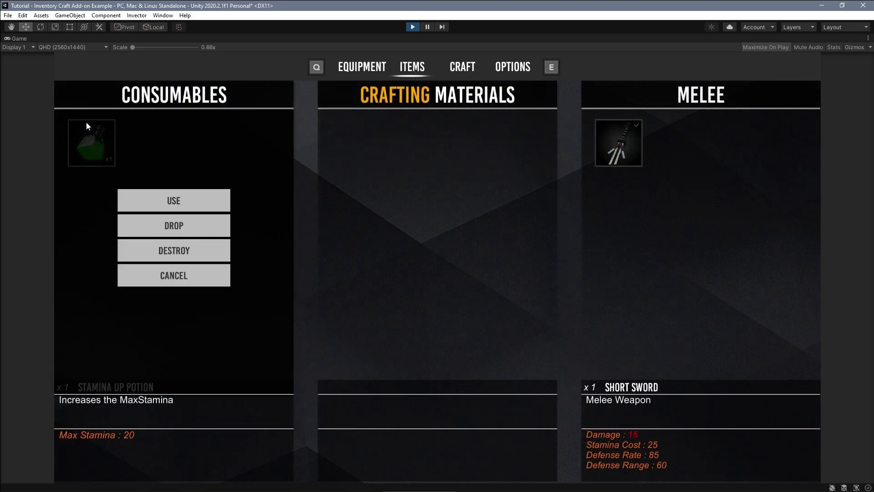
left_click(129, 200)
key("i")
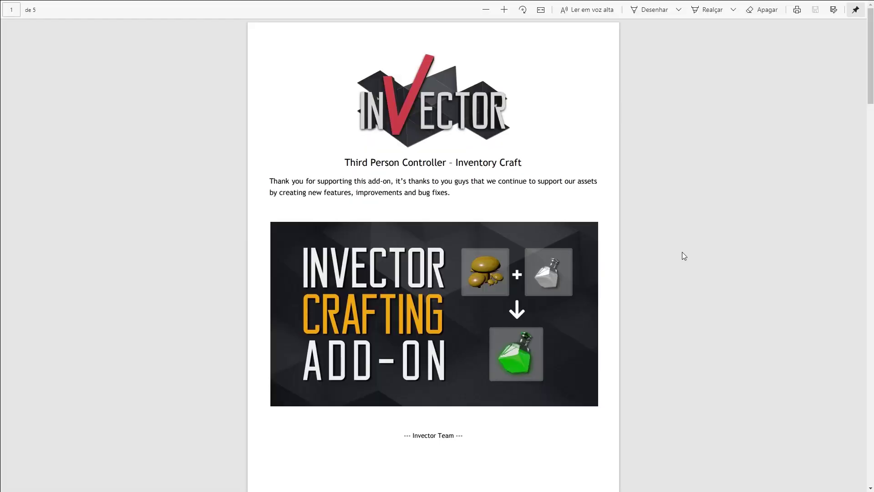
Scroll the crafting PDF to page 2 and highlight the ItemsToCraft paragraph.
scroll(683, 255, "down", 8)
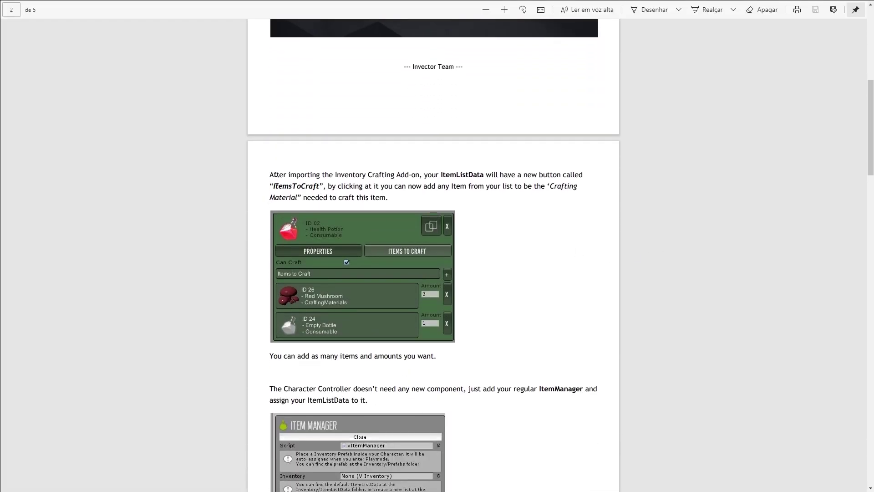
left_click_drag(269, 176, 417, 176)
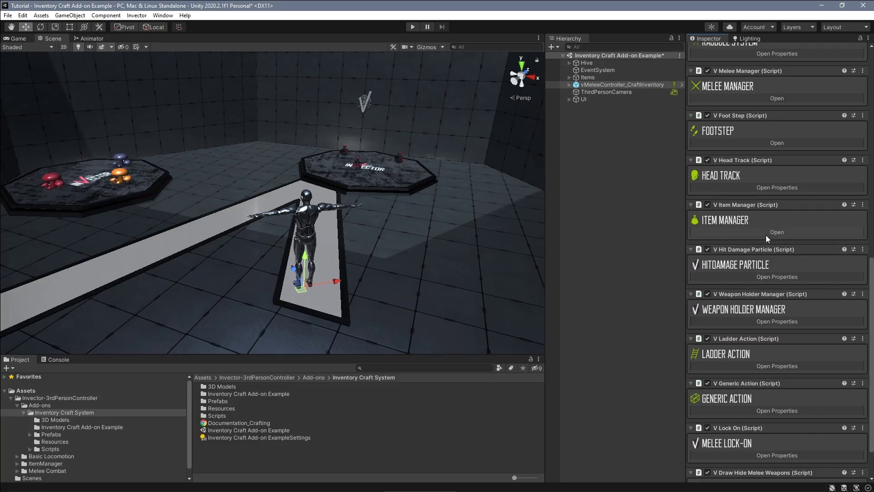
In the Item Manager's item list, tick Can Craft on the Axe's Items To Craft settings.
left_click(769, 233)
left_click(766, 324)
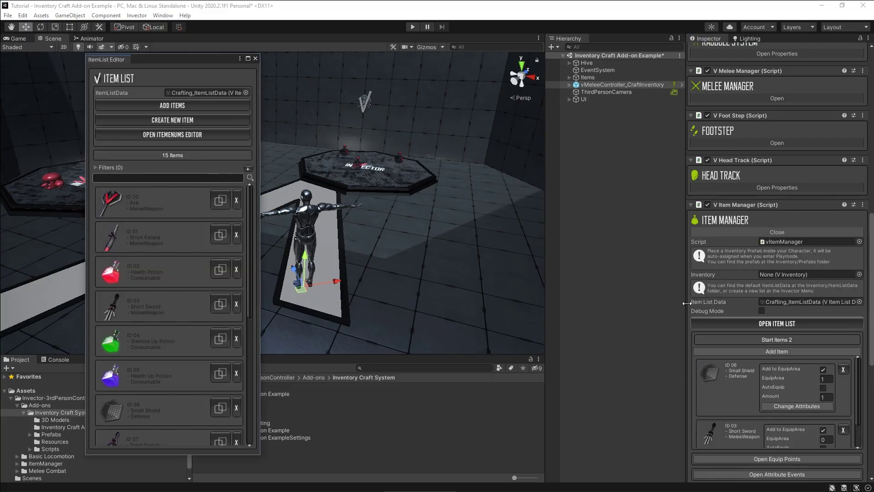
left_click(173, 210)
left_click(204, 225)
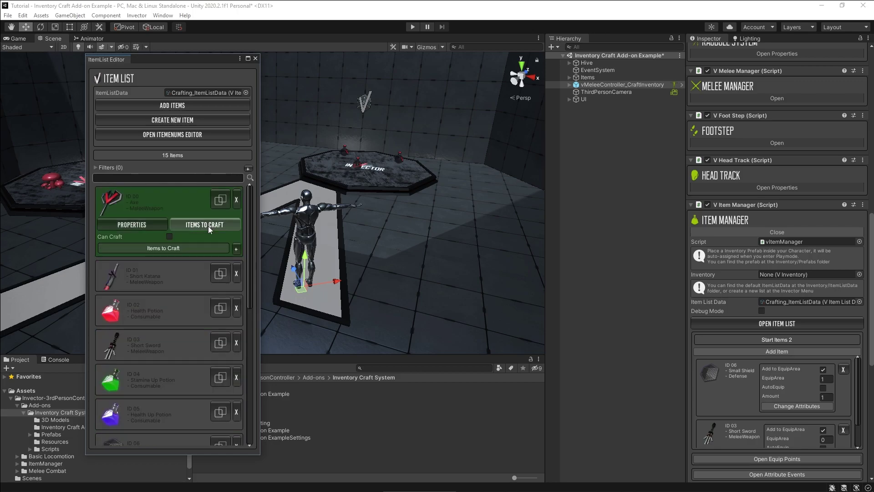
left_click(169, 237)
Add the Axe and Short Katana as the Axe's crafting materials, then close the editor.
left_click(237, 249)
mouse_move(249, 303)
left_mouse_down()
mouse_move(244, 394)
mouse_move(250, 304)
left_mouse_up()
left_click(209, 297)
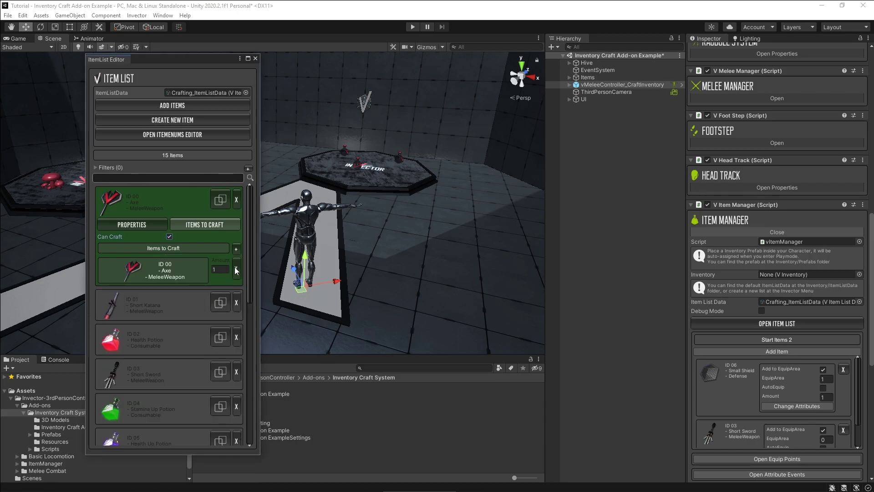
left_click(236, 249)
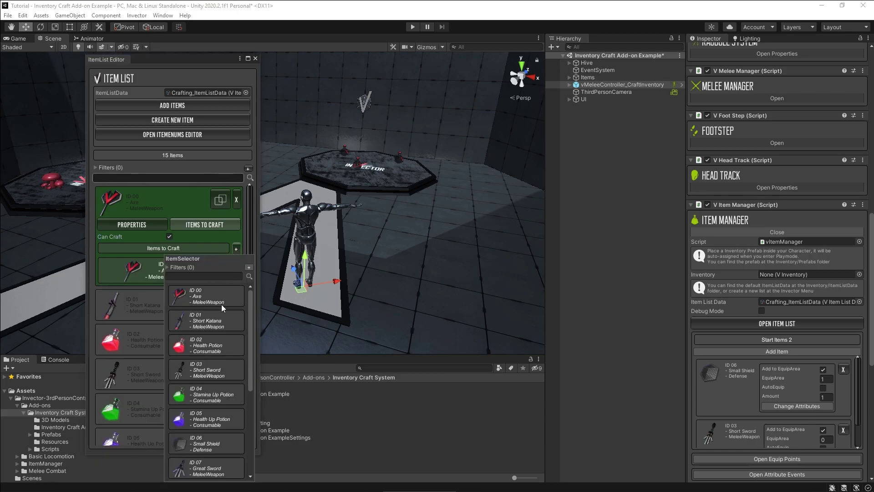
left_click(211, 332)
left_click(255, 59)
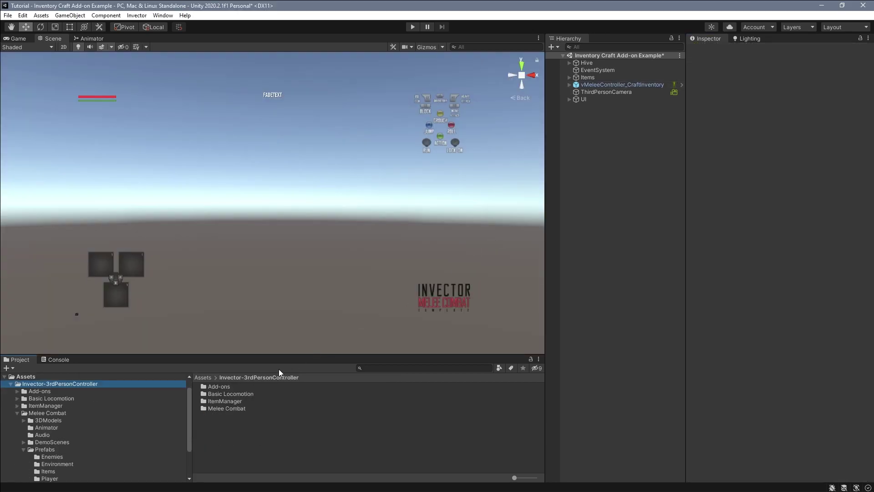
Place the vMeleeController_Inventory prefab in the scene and expand it down to Inventory_UI.
left_click(44, 449)
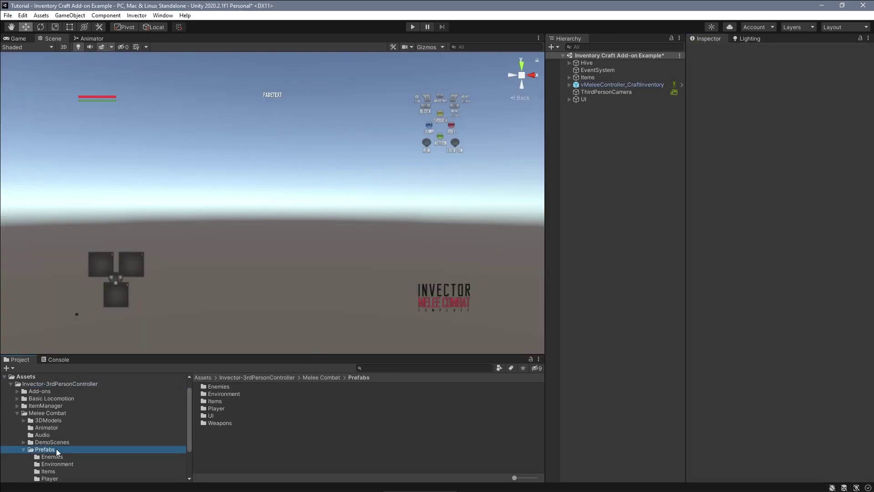
double_click(216, 409)
left_click_drag(248, 401, 599, 258)
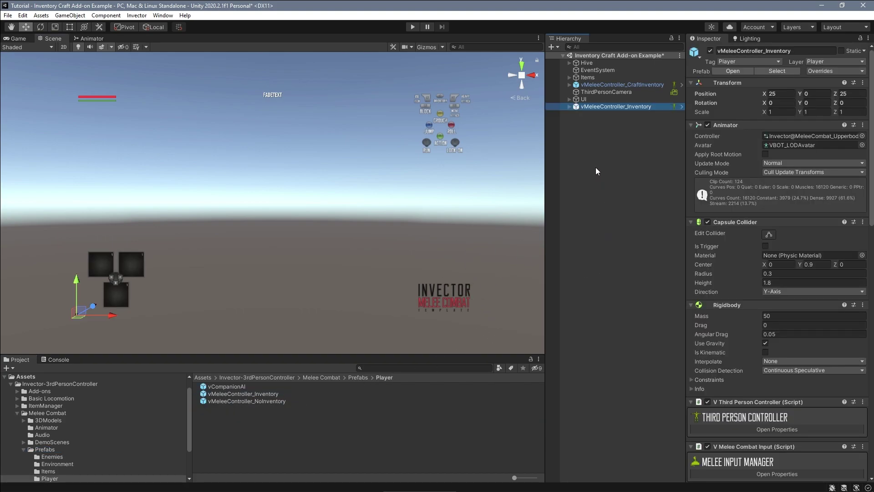
left_click(569, 106)
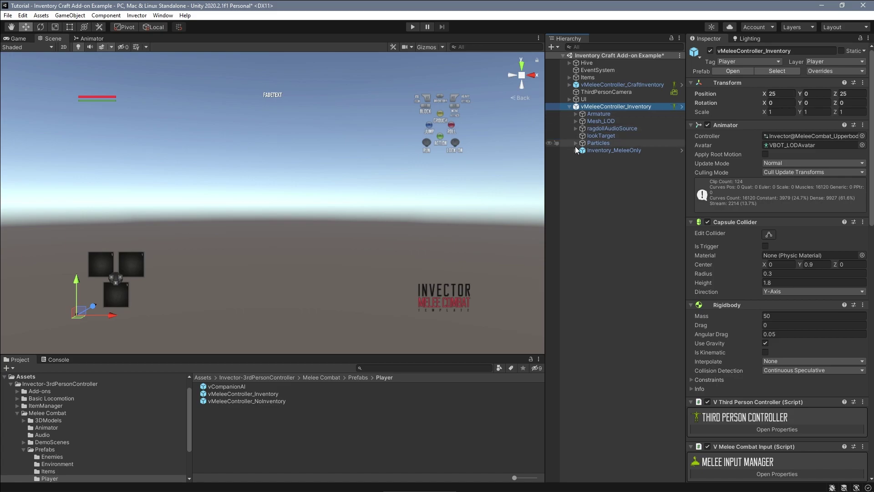
left_click(575, 150)
left_click(582, 165)
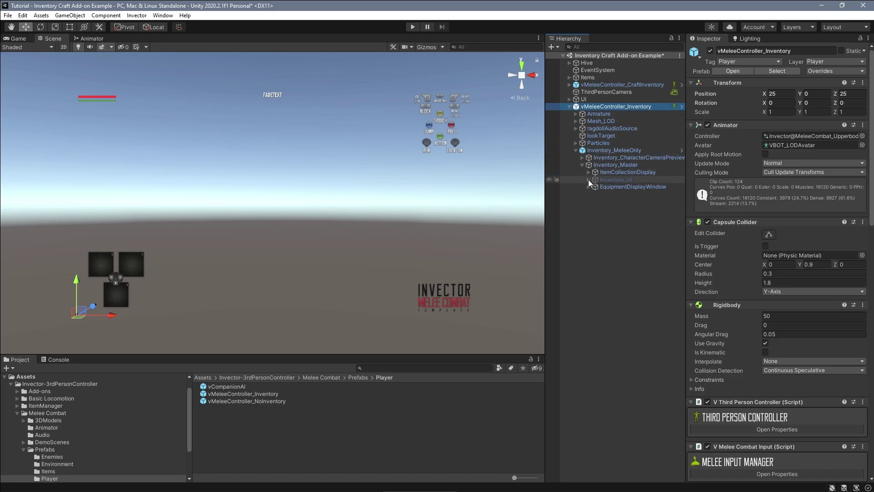
left_click(588, 179)
Duplicate the craft inventory's CraftingWindow, unpack the new player completely, and move the copy under Inventory_UI.
left_click(569, 84)
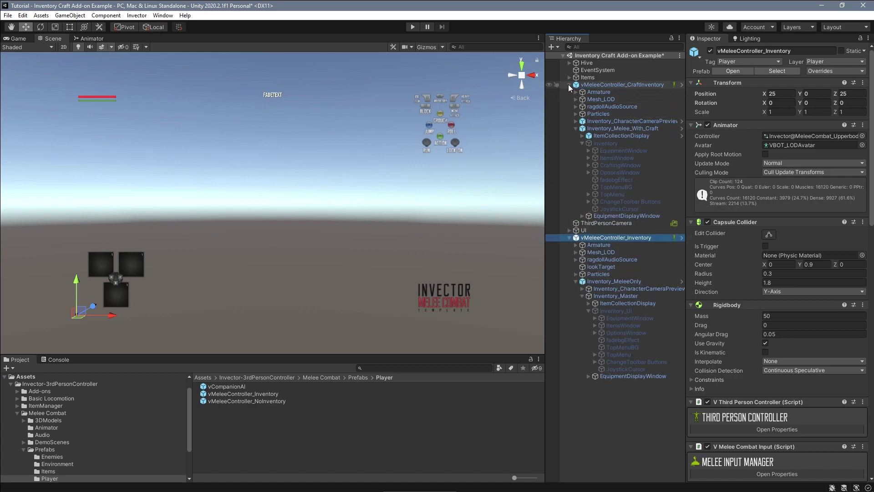
left_click(617, 165)
key("ctrl+d")
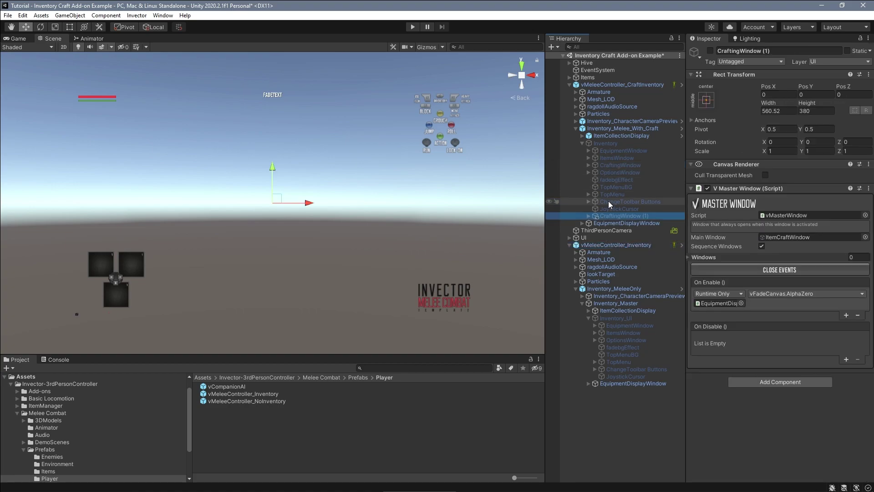
right_click(599, 246)
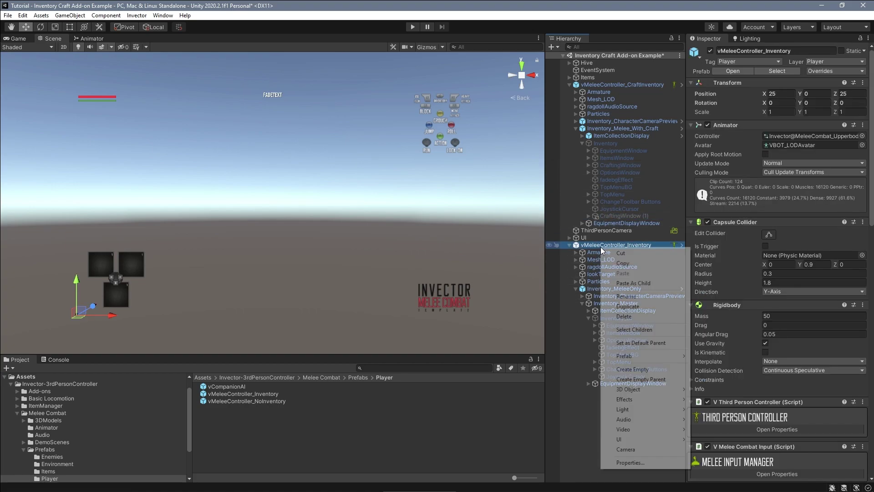
mouse_move(625, 355)
left_click(714, 389)
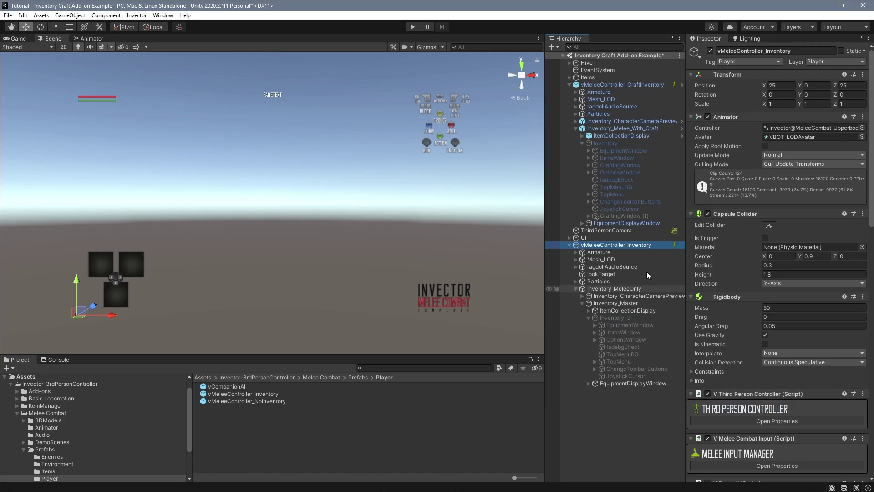
left_click_drag(620, 216, 627, 336)
Make Inventory_UI visible and leave the CraftingWindow (1) copy inactive.
left_click(615, 310)
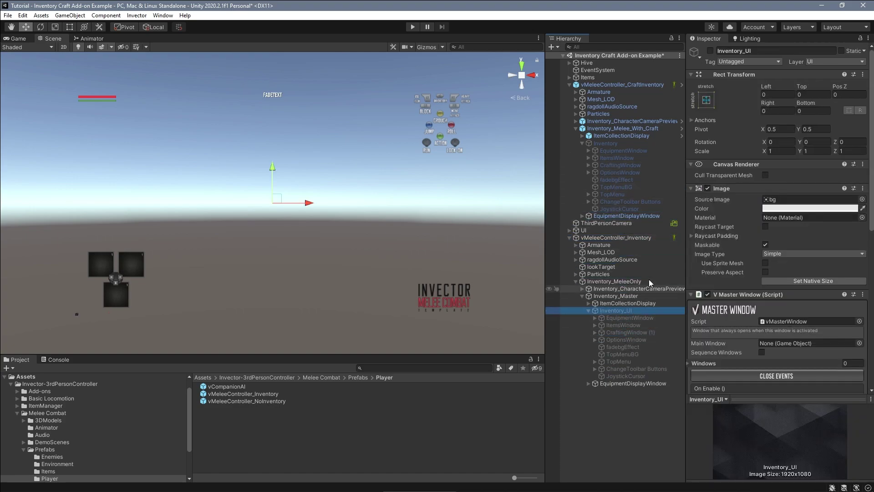
left_click(710, 51)
left_click(620, 332)
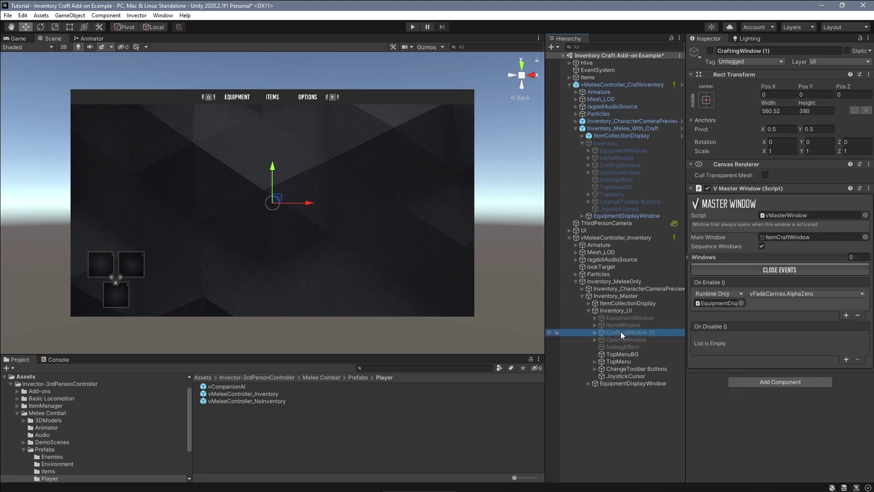
left_click(711, 51)
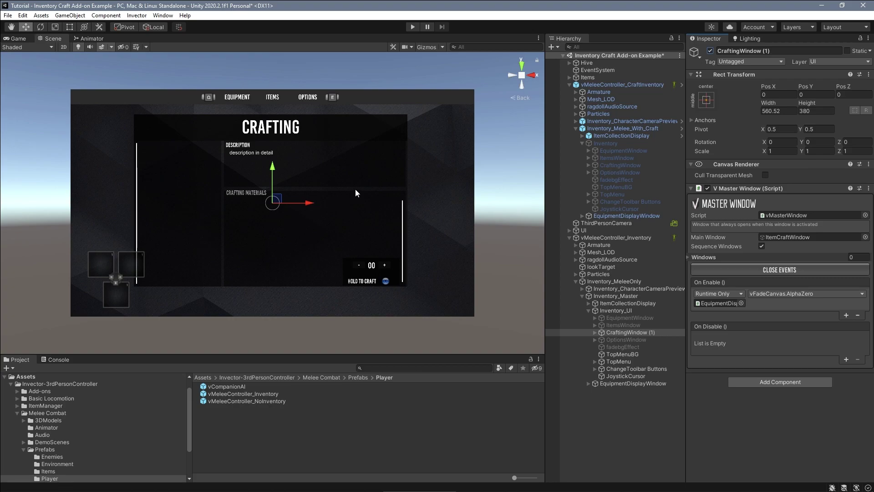
key("ctrl+z")
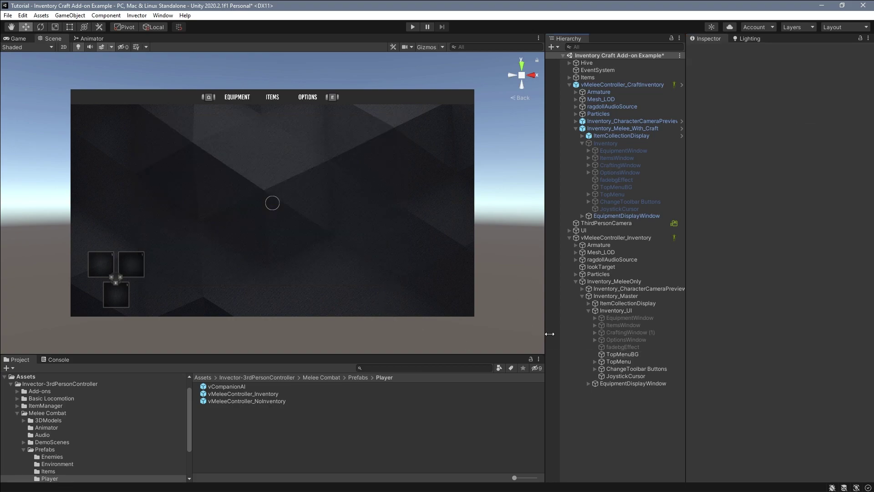
Duplicate TopMenu's Items Button and rename the copy 'Craft Button'.
left_click(627, 362)
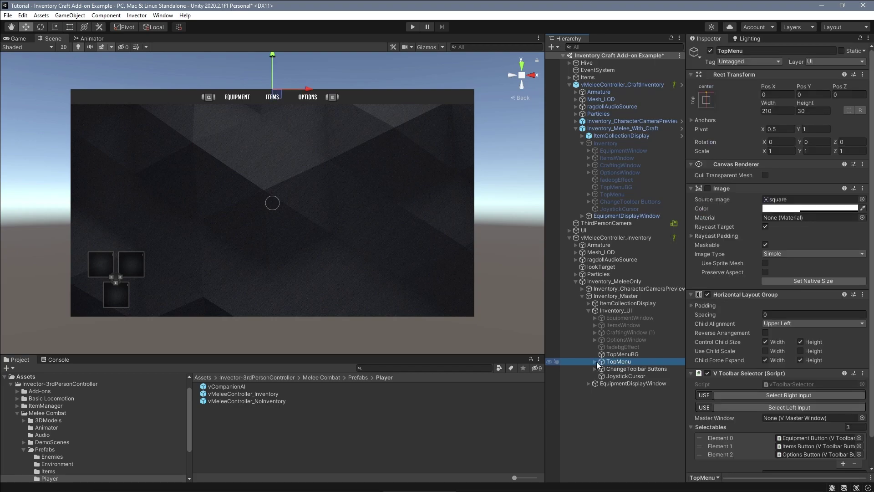
left_click(596, 361)
left_click(618, 377)
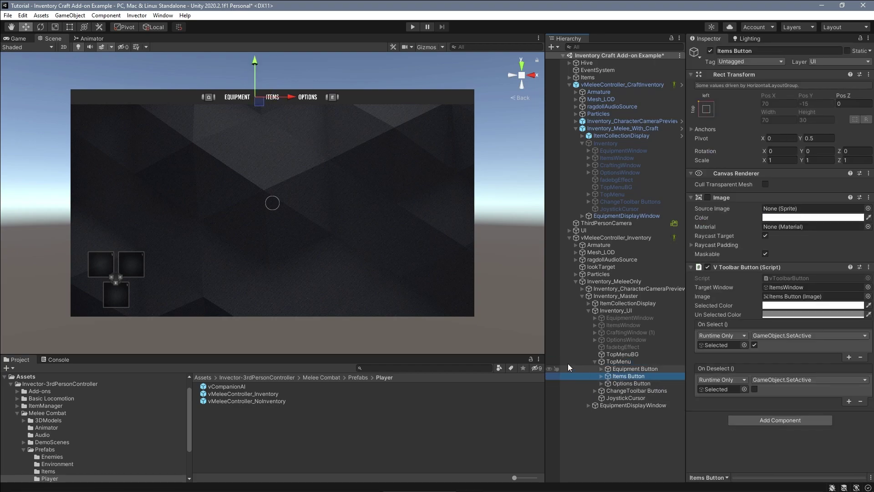
key("f")
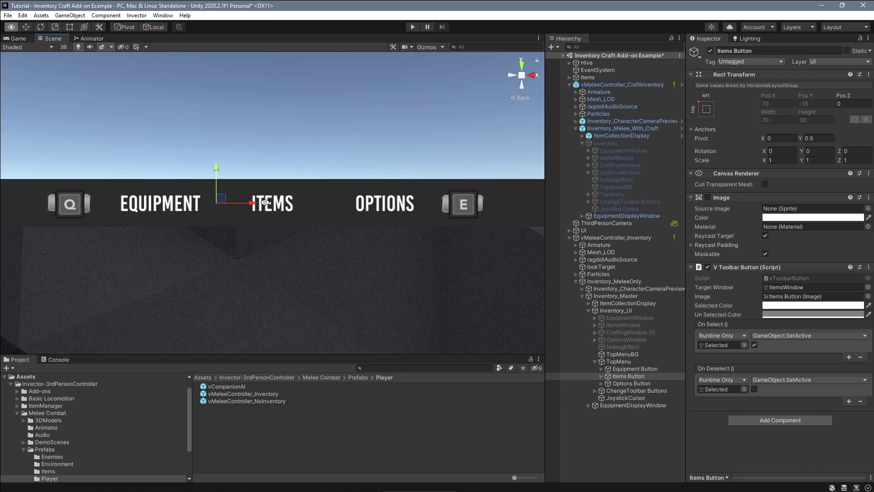
scroll(264, 202, "down", 3)
left_click(638, 377)
key("ctrl+d")
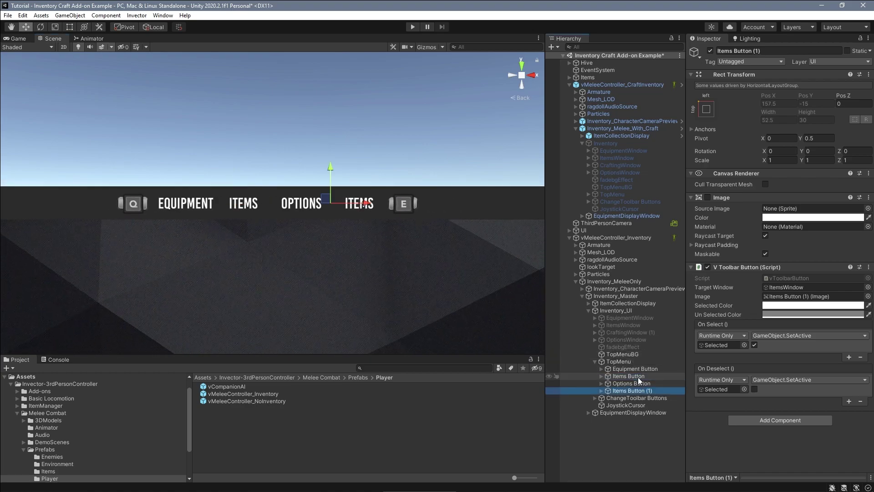
left_click(634, 389)
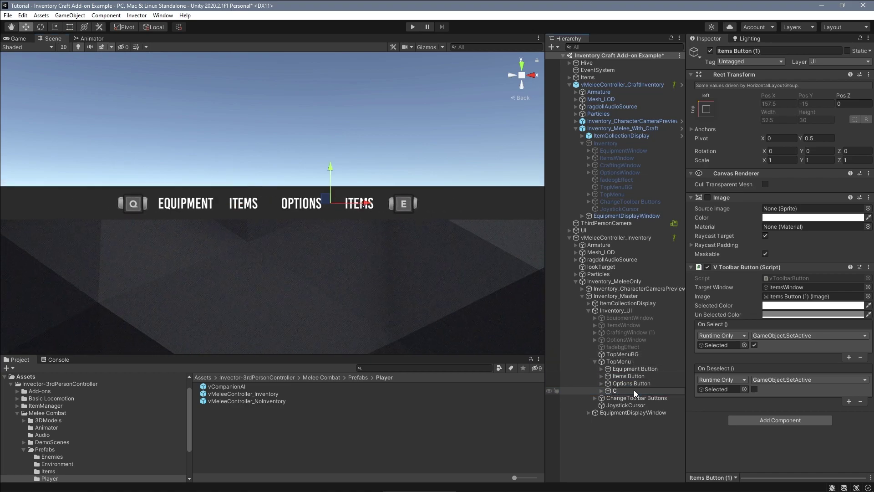
type("Craft Button")
key("Return")
Change the Craft Button's child Text label to read CRAFT.
left_click(601, 390)
left_click(624, 405)
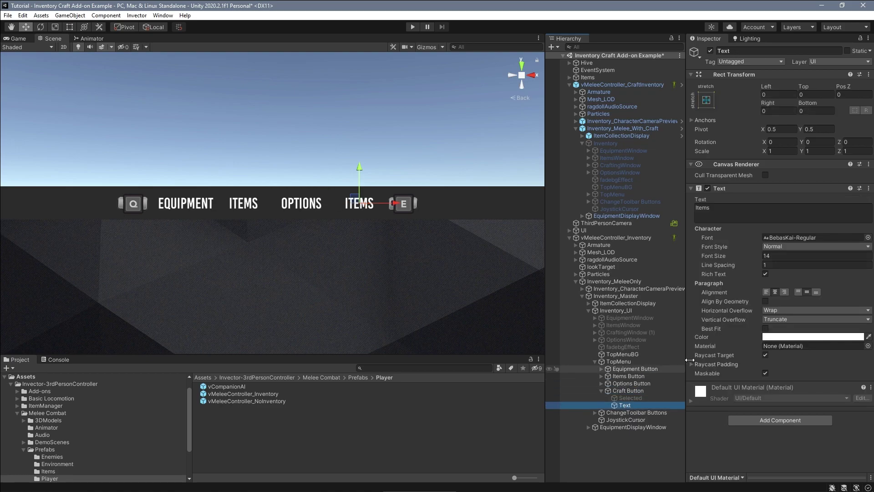
left_click(629, 391)
left_click(629, 390)
key("ctrl+c")
left_click(635, 405)
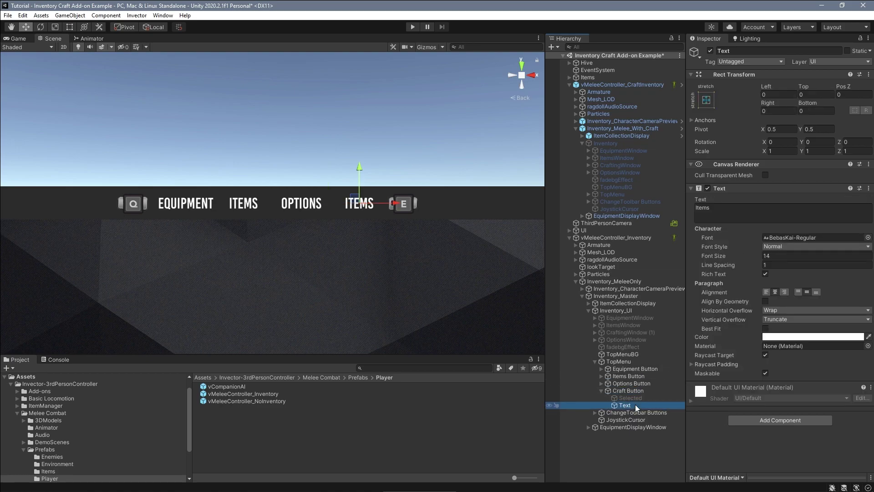
left_click(729, 208)
key("ctrl+a")
key("ctrl+v")
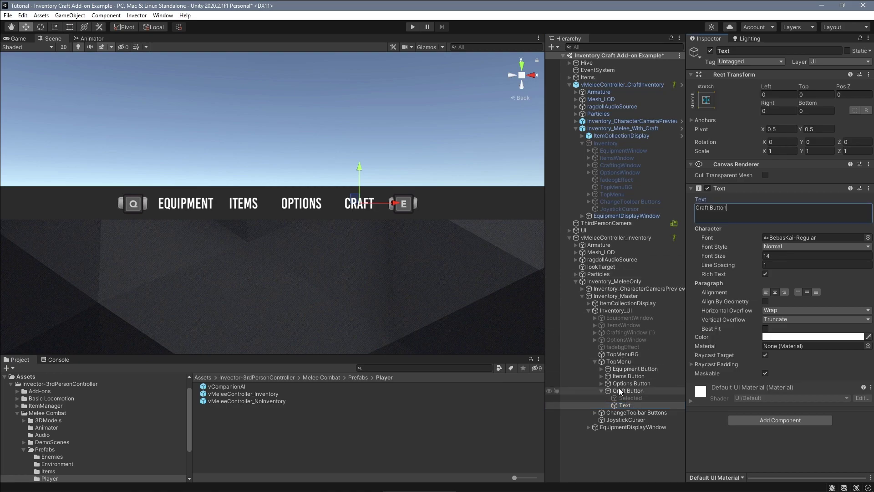
left_click(618, 362)
scroll(786, 348, "down", 2)
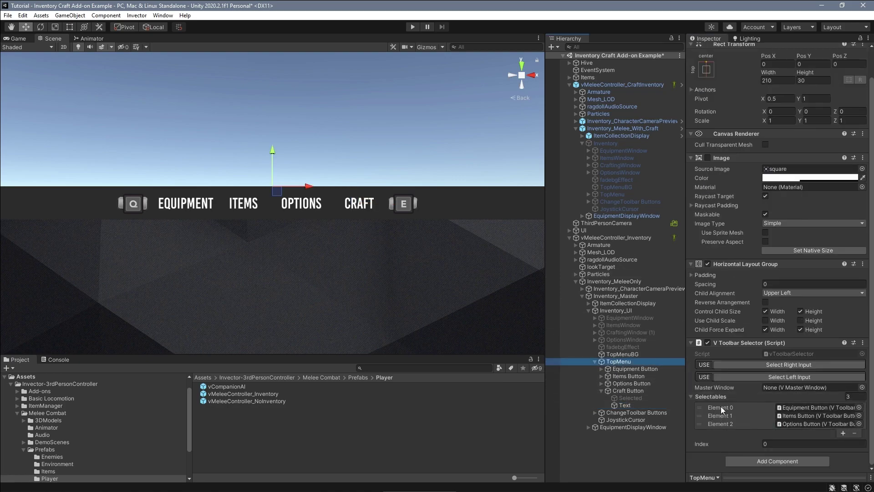
Add Craft Button to TopMenu's Selectables and set its Target Window to CraftingWindow (1).
left_click_drag(628, 390, 716, 395)
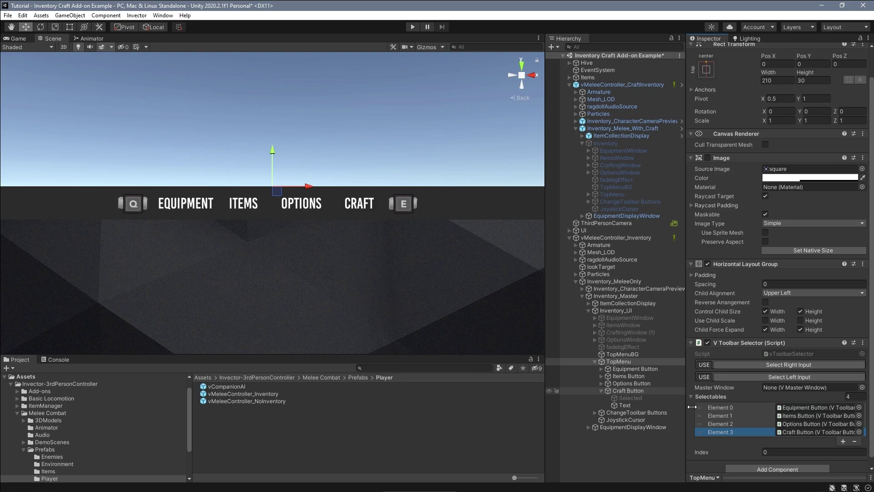
left_click(786, 433)
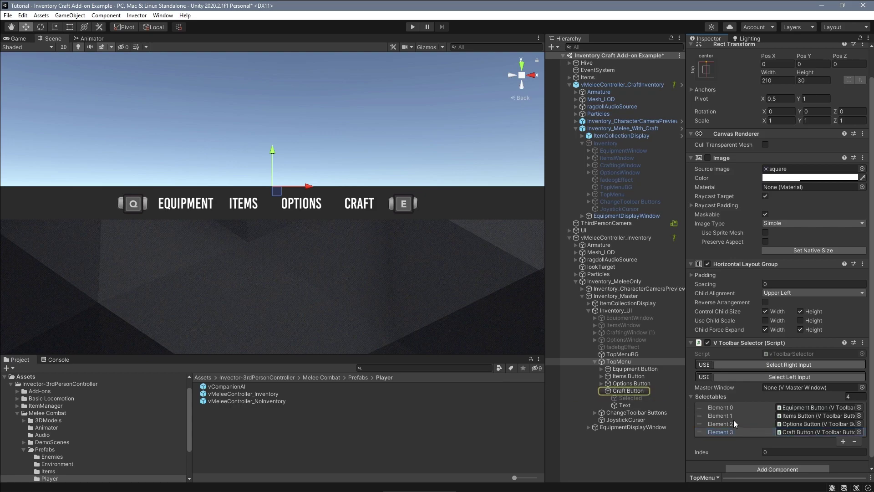
left_click(634, 390)
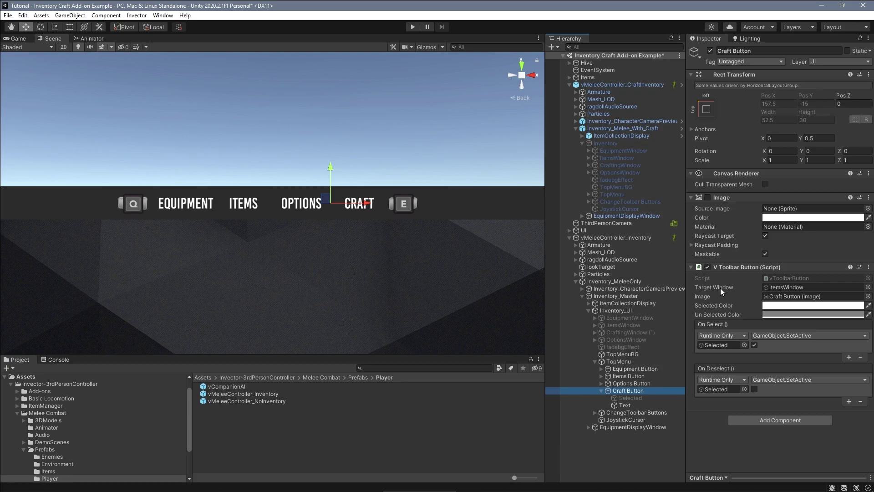
left_click_drag(627, 333, 770, 286)
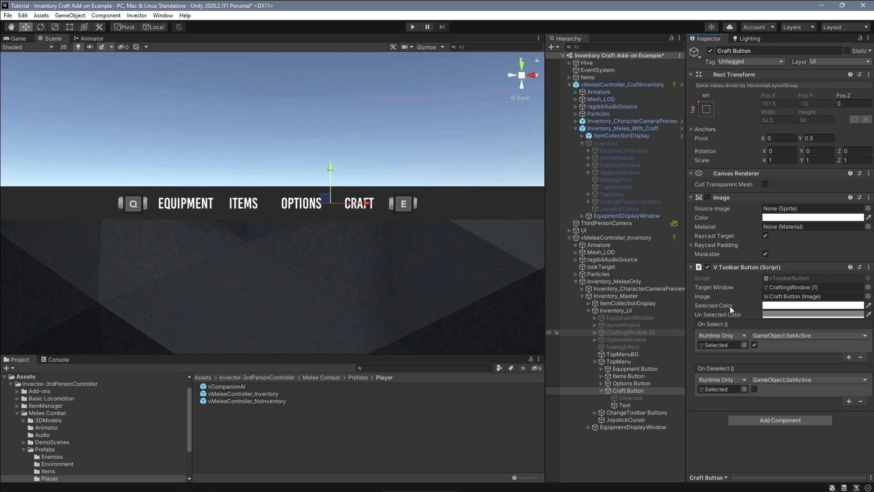
Collapse TopMenu and expand ItemsWindow to reach its item windows.
left_click(595, 361)
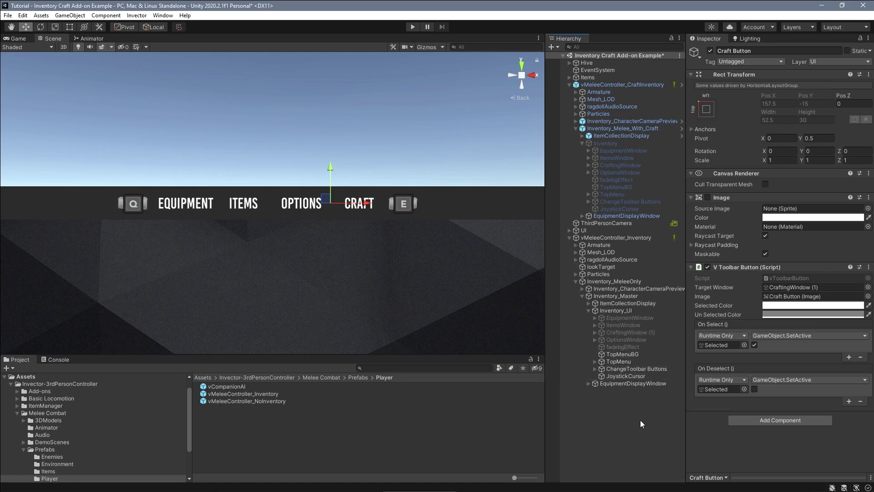
scroll(460, 247, "down", 3)
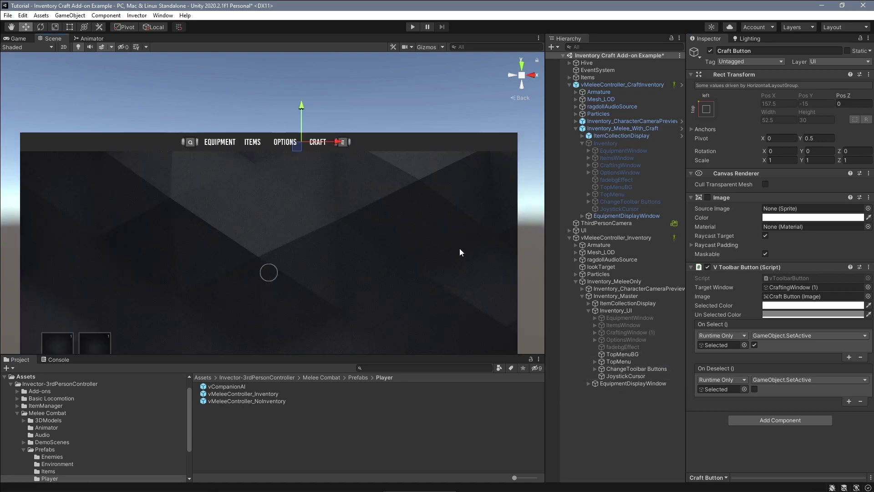
left_click(609, 326)
left_click(594, 325)
Set ItemWindow - Consumables' Supported Items size to 2, with Crafting Materials as Element 1.
left_click(637, 339)
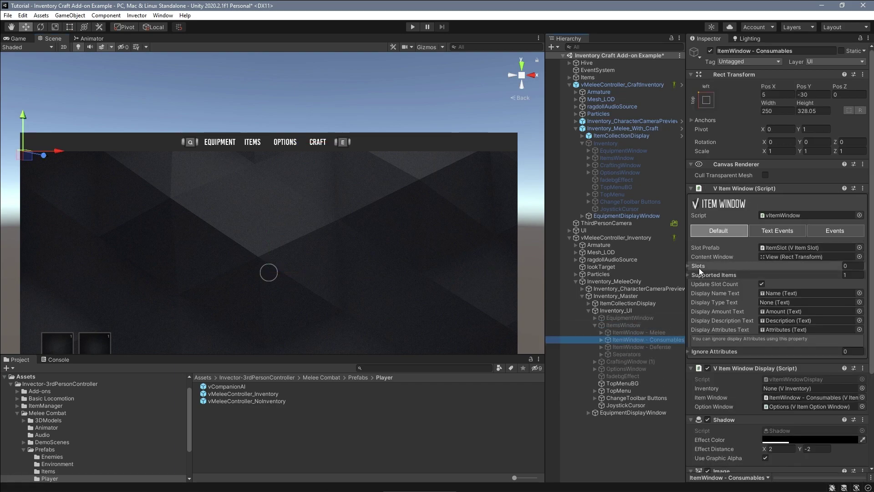
left_click(689, 274)
left_click(852, 275)
type("2")
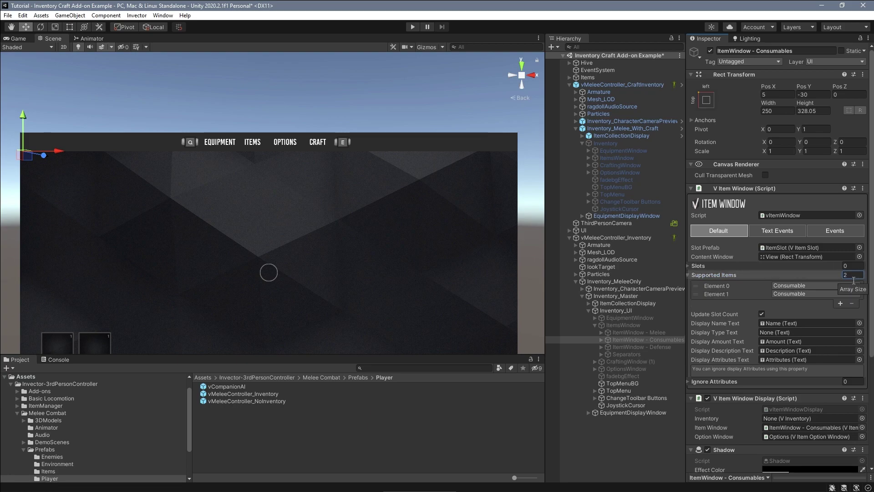
left_click(807, 374)
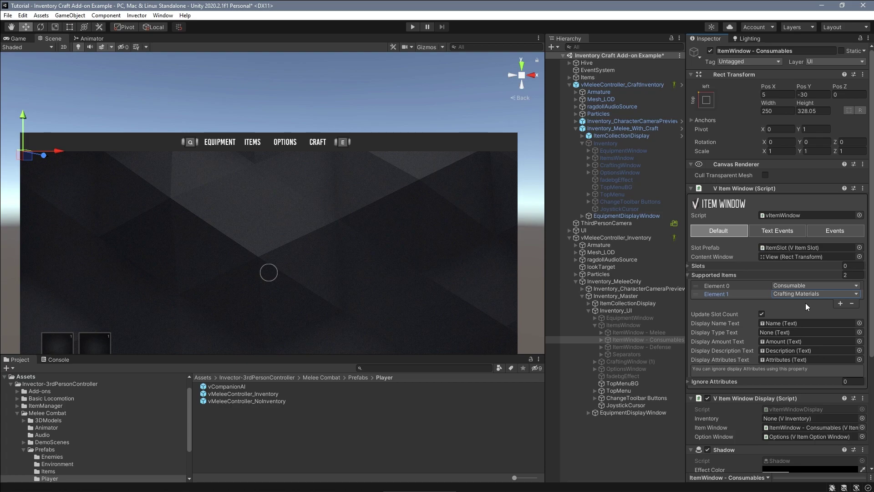
Deactivate Inventory_UI and locate the item list data the inventory uses.
left_click(603, 310)
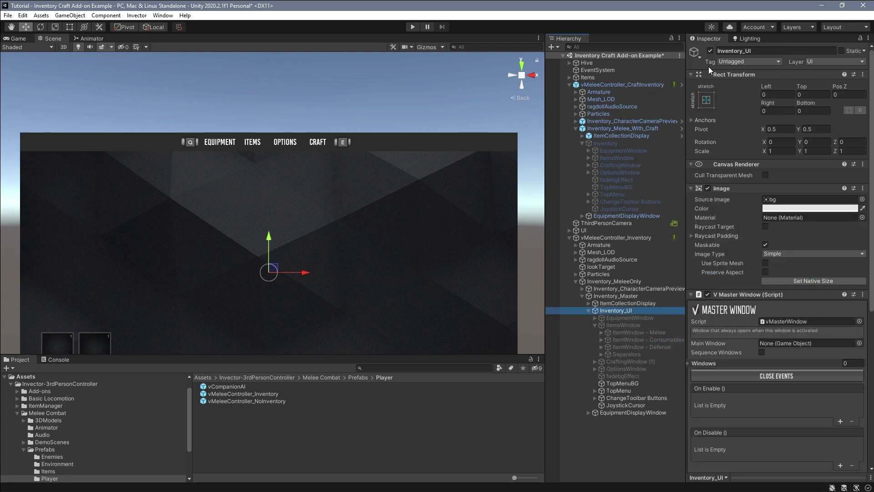
left_click(709, 51)
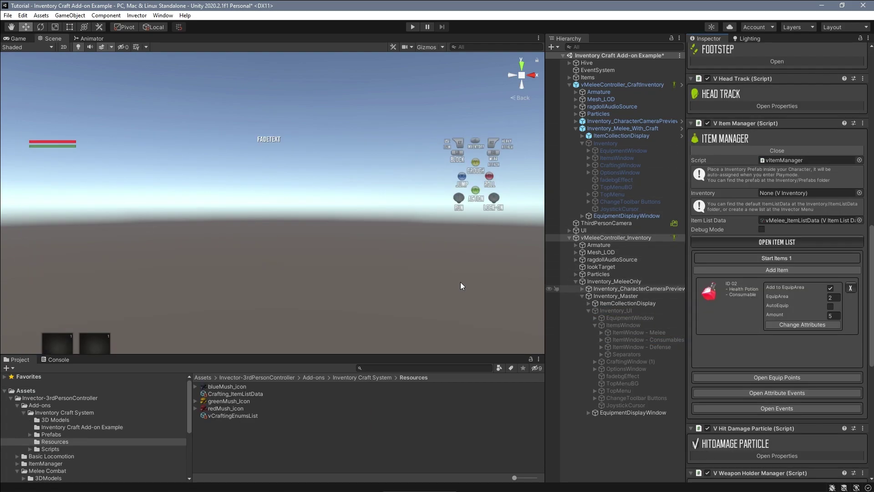
scroll(778, 255, "up", 1)
left_click(777, 235)
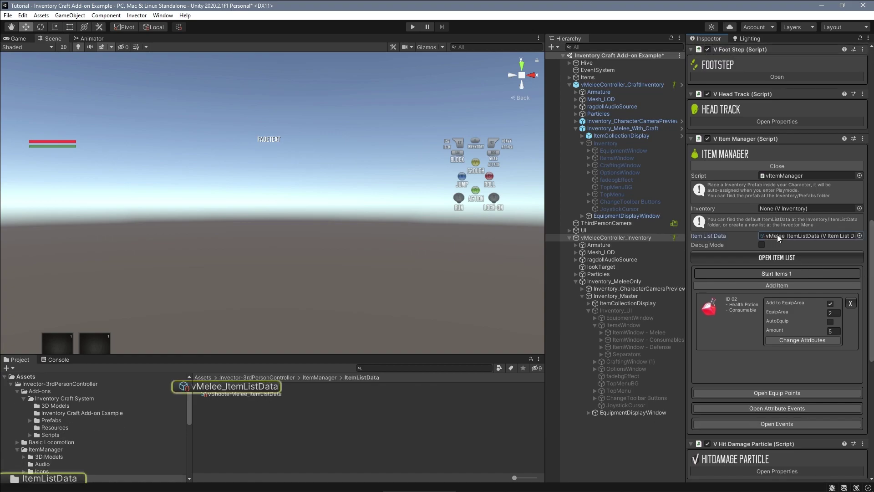
Check the green mushroom's item list data, then select the vMeleeController_Inventory character.
left_click(570, 77)
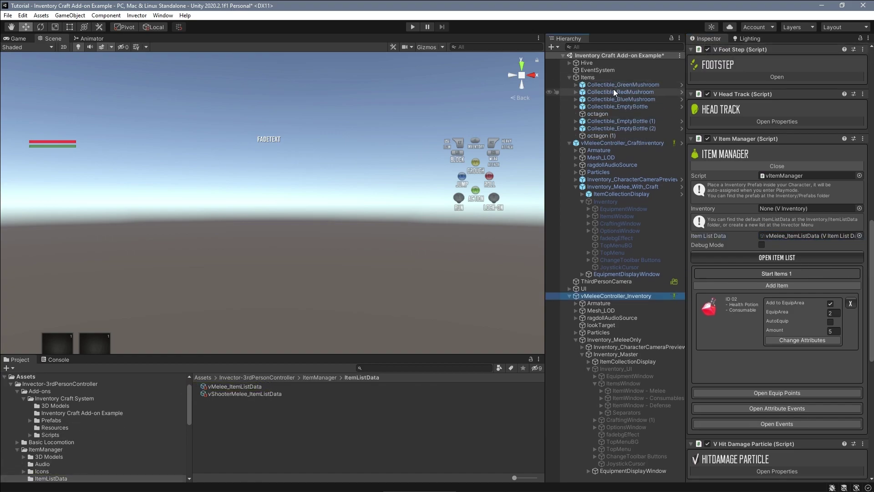
left_click(615, 86)
left_click(788, 299)
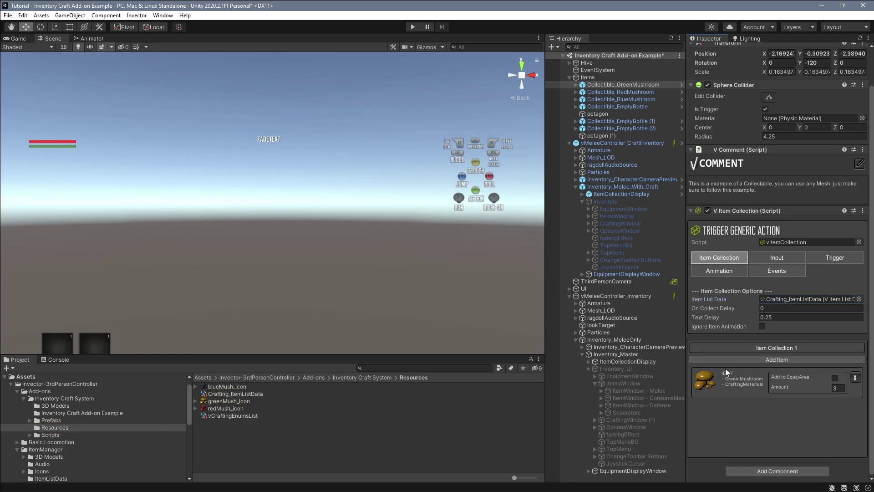
left_click(569, 77)
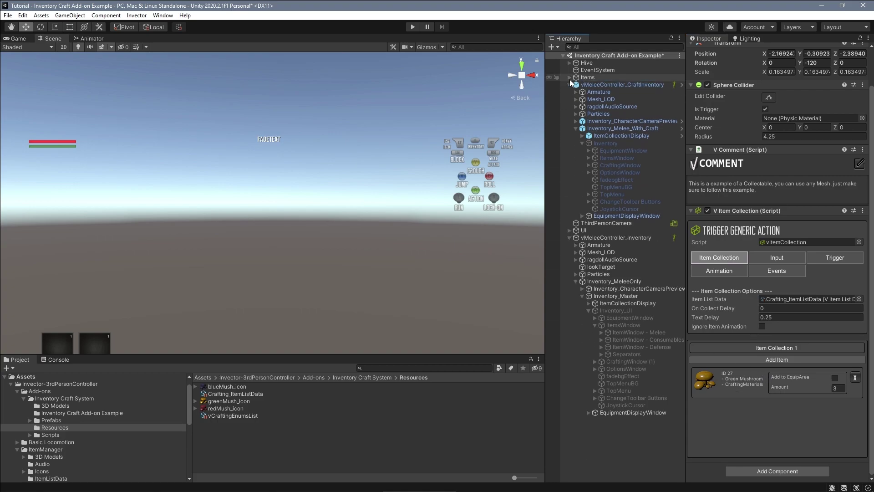
left_click(569, 85)
left_click(600, 107)
scroll(778, 273, "down", 10)
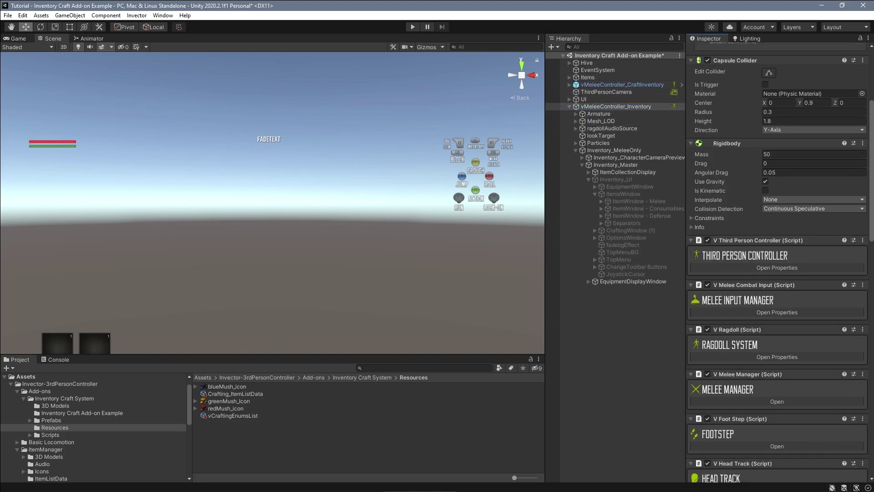
Open the ItemList Editor, dock and widen it, and start adding items from another list.
left_click(752, 466)
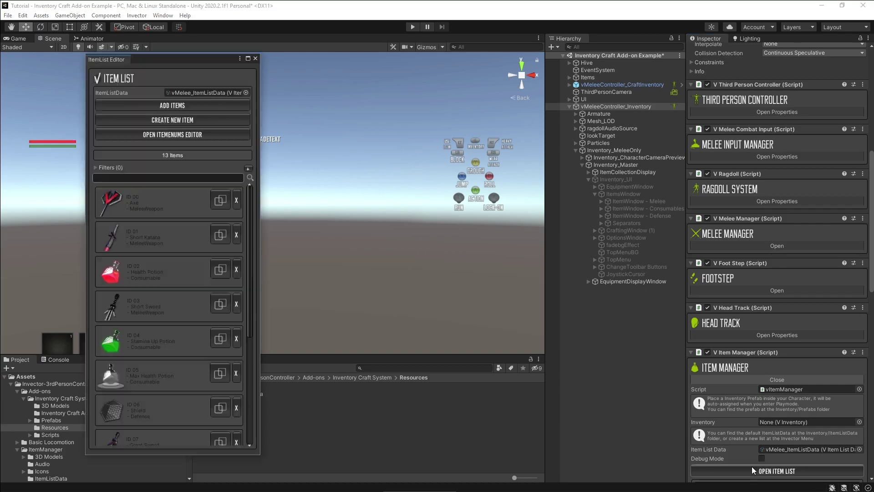
left_click_drag(106, 59, 6, 78)
left_click_drag(119, 111, 166, 108)
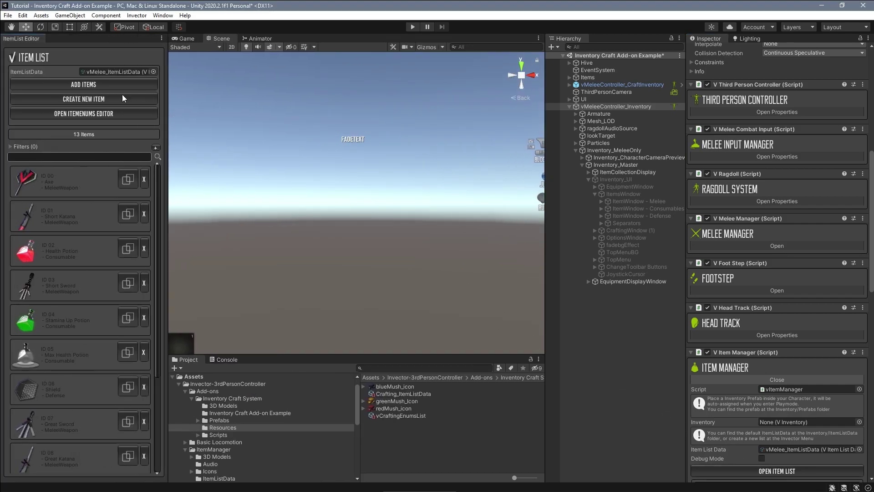
left_click(104, 85)
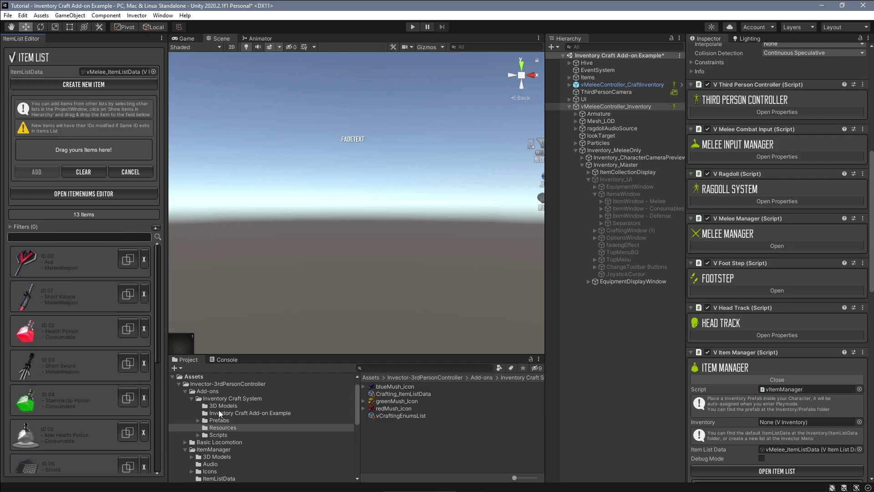
Drop Red Mushroom and Empty Bottle from Crafting_ItemListData into the editor and add them.
left_click(397, 395)
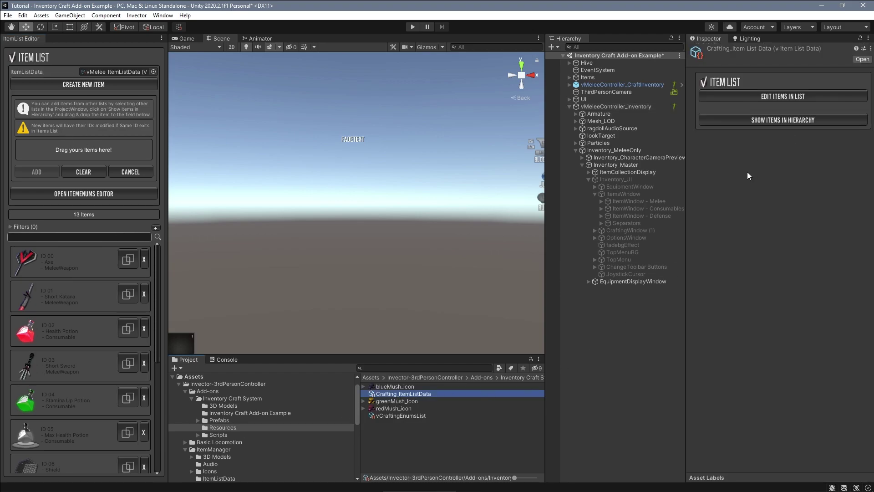
left_click(768, 121)
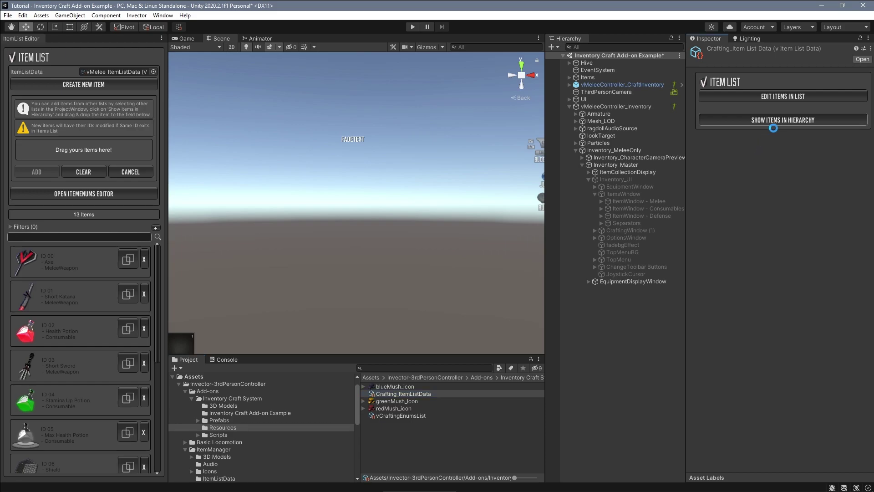
left_click(363, 395)
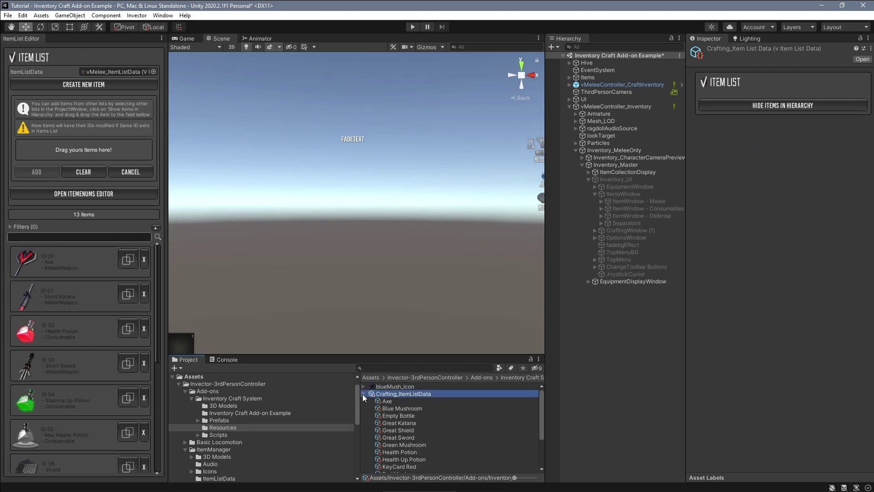
left_click_drag(395, 355, 412, 272)
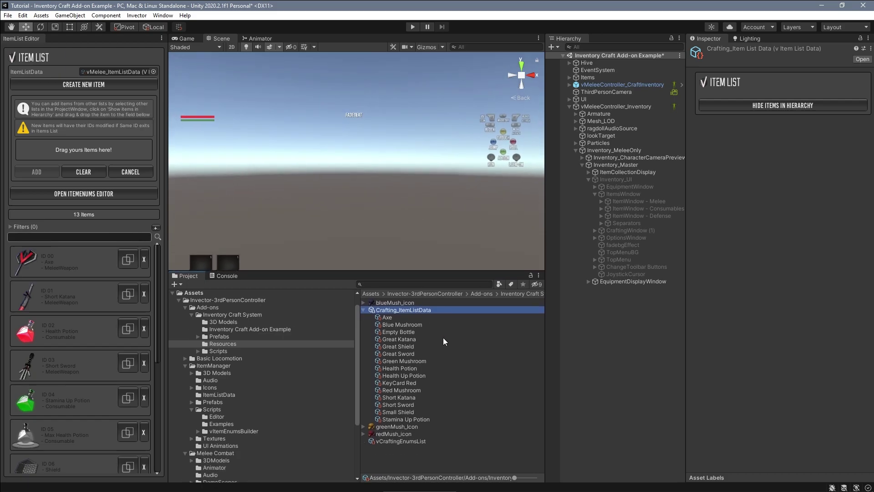
left_click(395, 390)
left_click(393, 331, "ctrl")
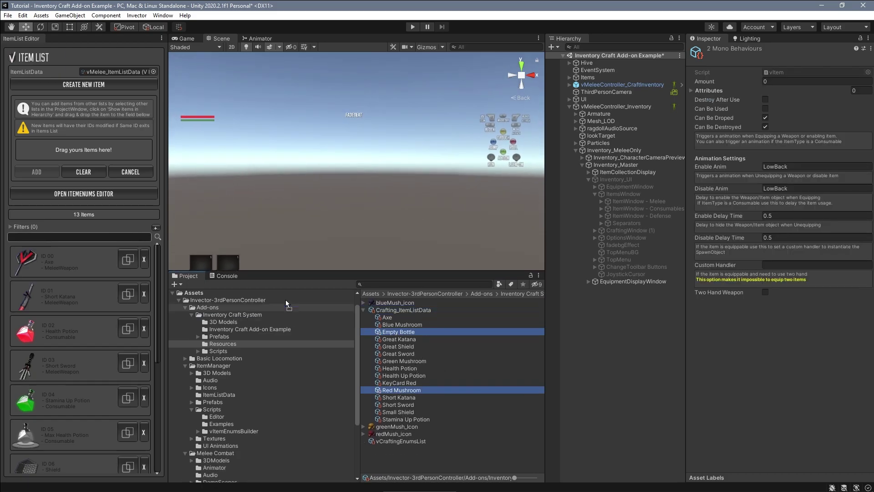
left_click_drag(285, 299, 90, 148)
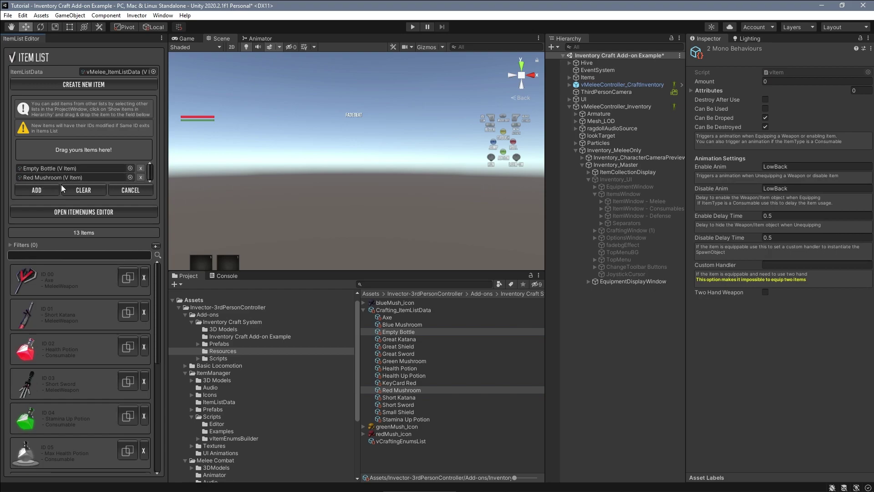
left_click(47, 190)
left_click_drag(158, 207, 162, 382)
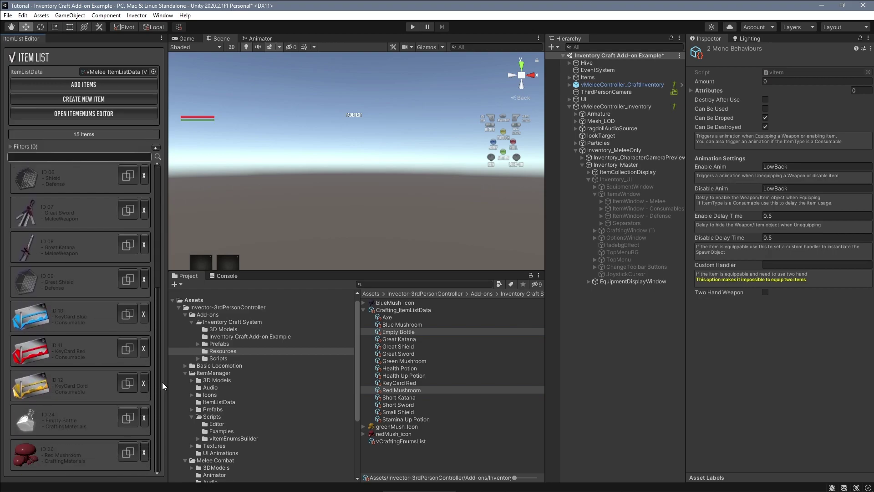
Inspect the Empty Bottle item's properties in the ItemList Editor, then collapse it.
left_click(81, 428)
mouse_move(155, 343)
left_mouse_down()
mouse_move(160, 387)
mouse_move(159, 347)
left_mouse_up()
left_click(71, 269)
left_click_drag(155, 416, 157, 274)
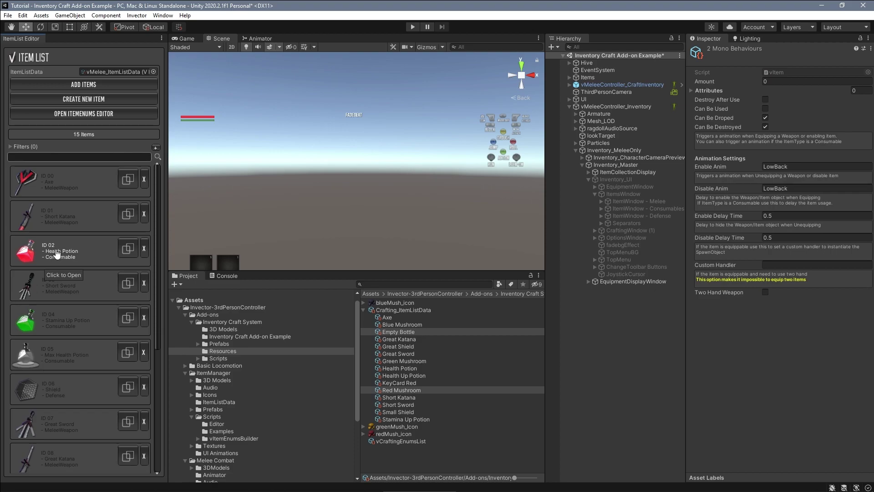
Add Red Mushroom (amount 3) and Empty Bottle as Health Potion's Items To Craft.
left_click(84, 254)
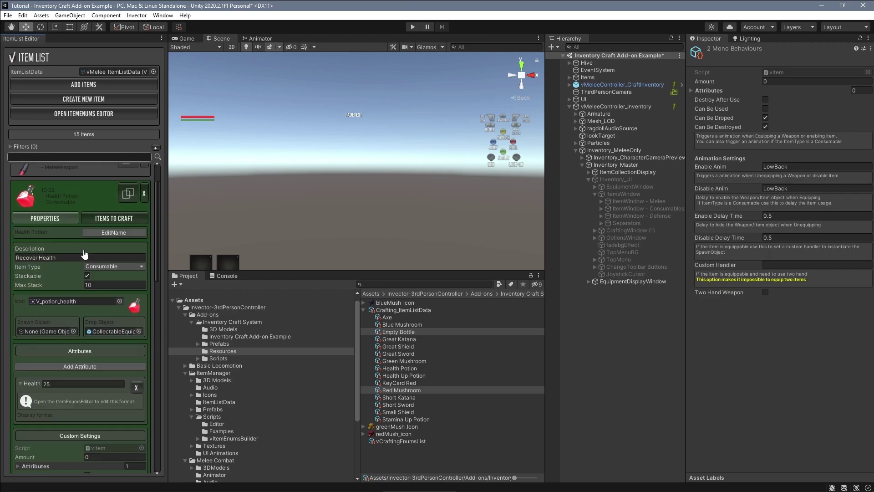
left_click(111, 220)
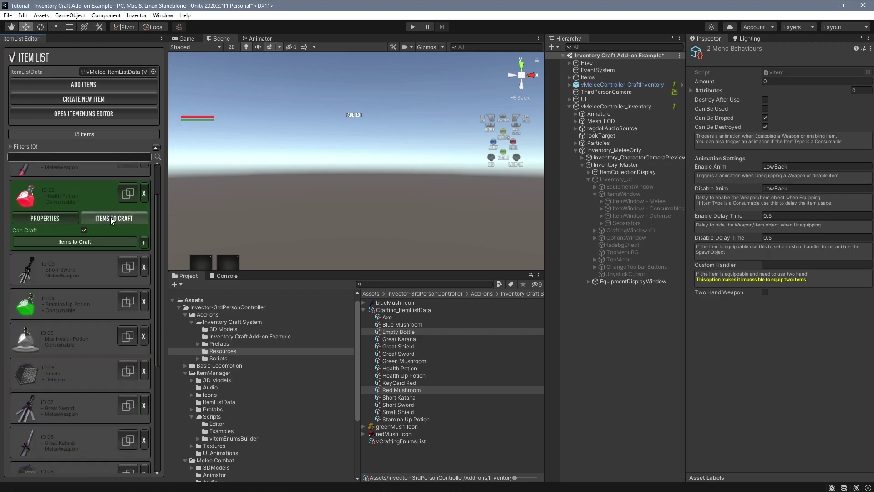
left_click(143, 242)
left_click_drag(161, 300, 157, 386)
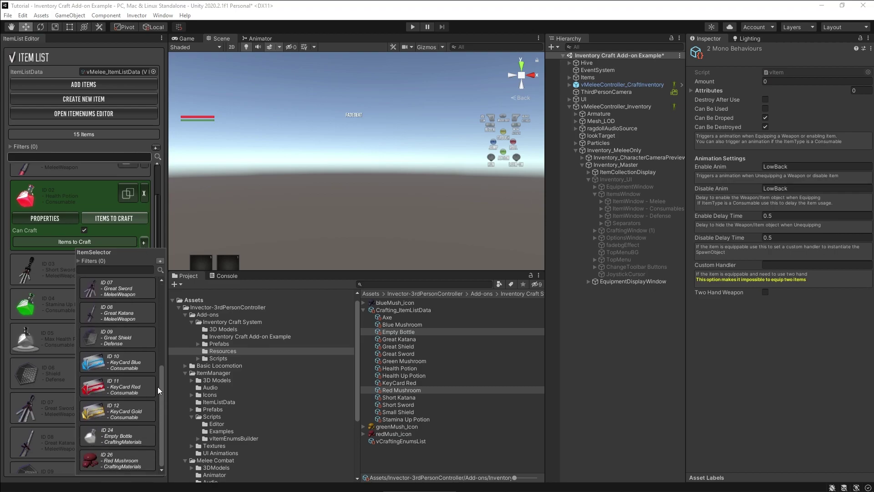
left_click(116, 454)
left_click(144, 243)
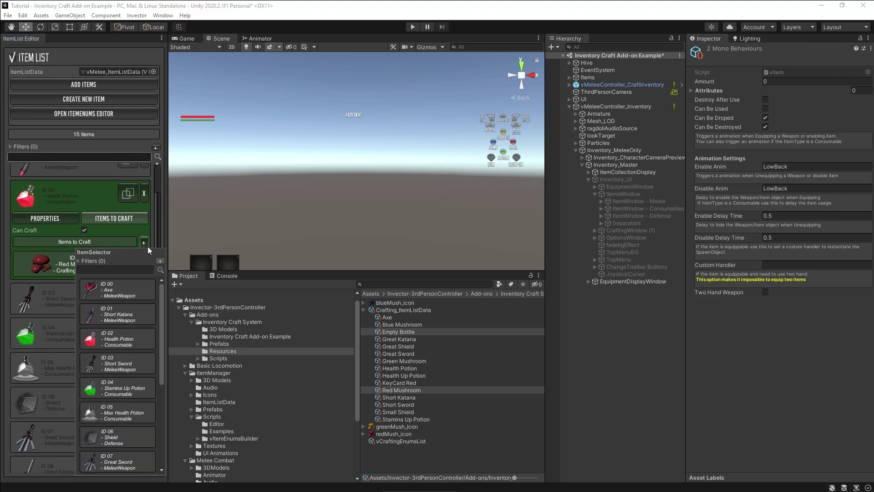
left_click_drag(160, 299, 157, 405)
left_click(121, 436)
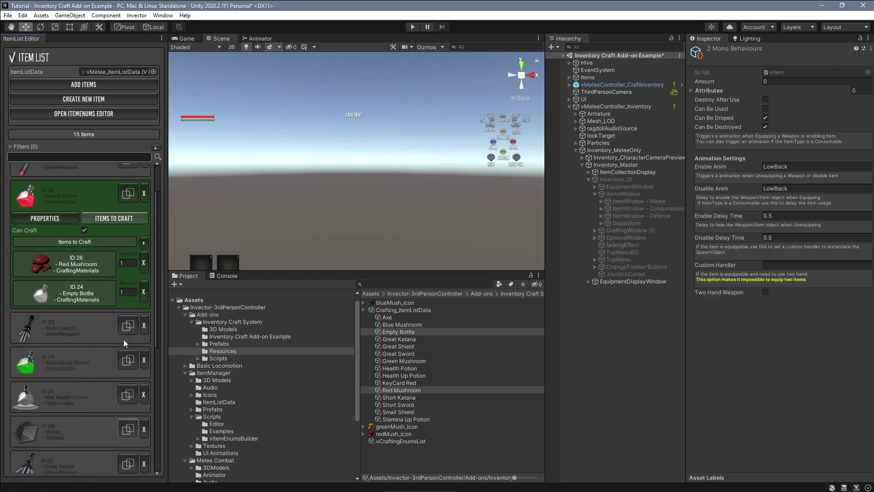
left_click(132, 267)
type("3")
Disable vMeleeController_CraftInventory and close the ItemList Editor.
double_click(619, 85)
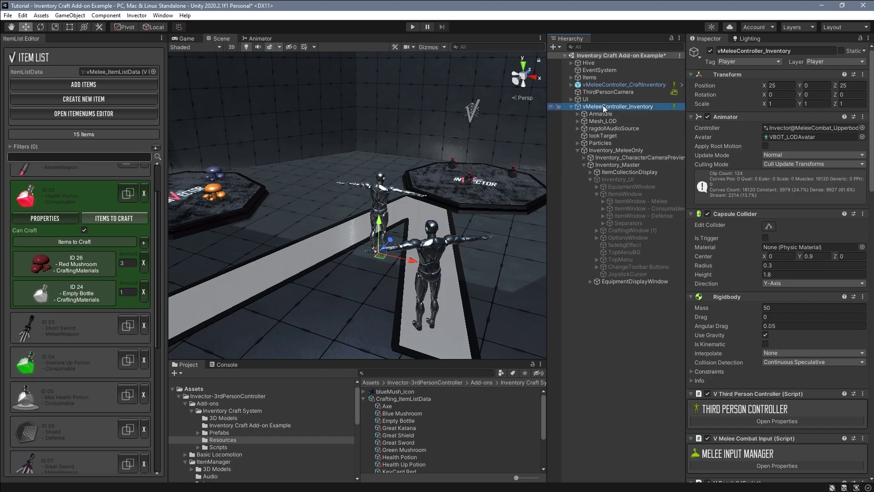
left_click(710, 51)
middle_click(17, 40)
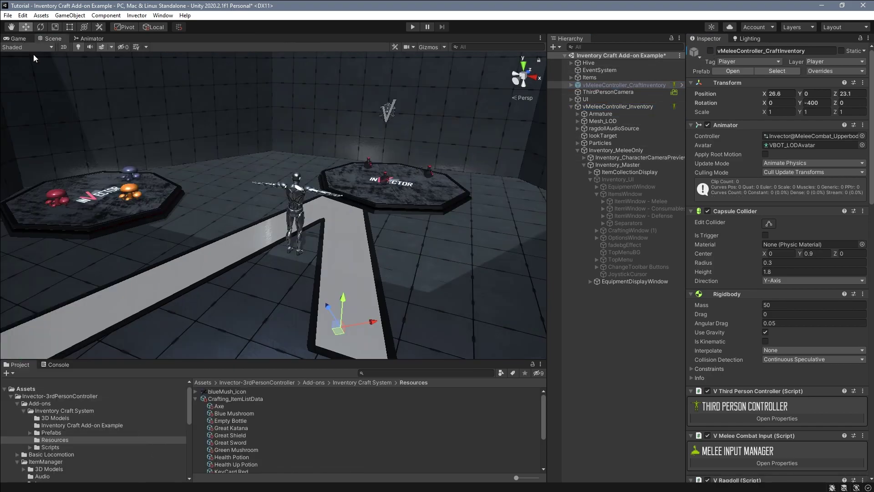
Set the Red Mushroom pickup's Item List Data to vMelee_ItemListData.
left_click(133, 189)
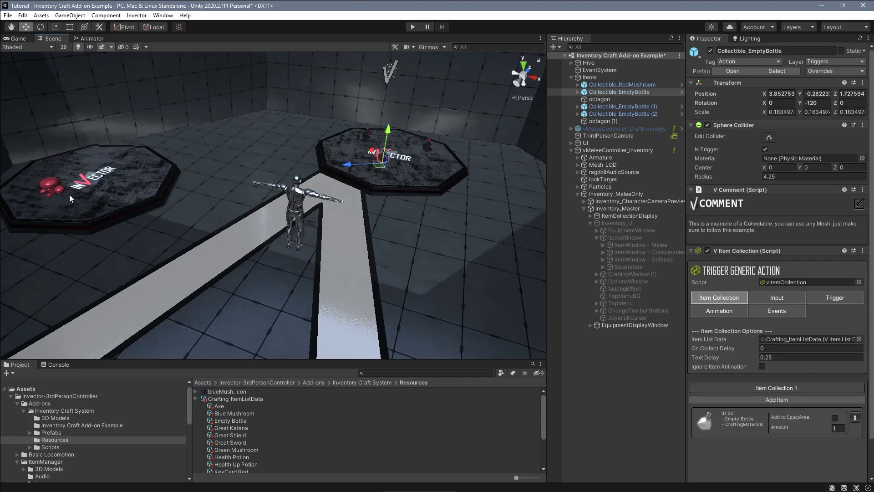
left_click(52, 191)
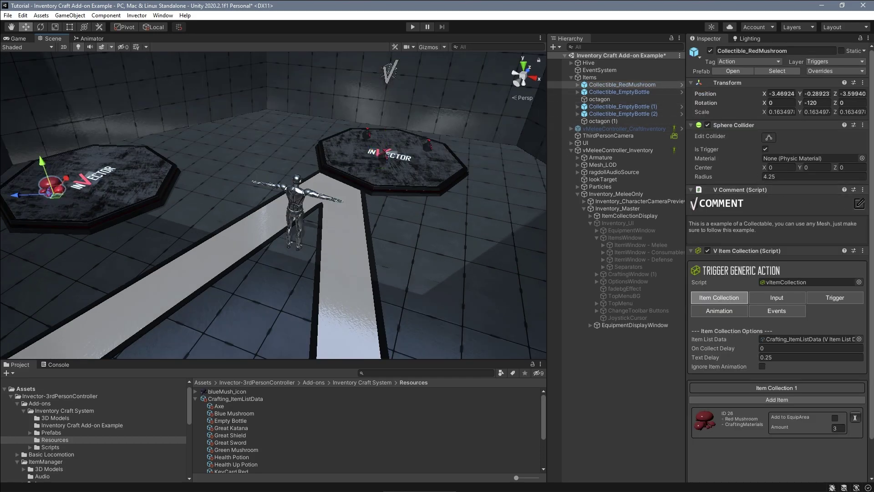
scroll(871, 253, "down", 2)
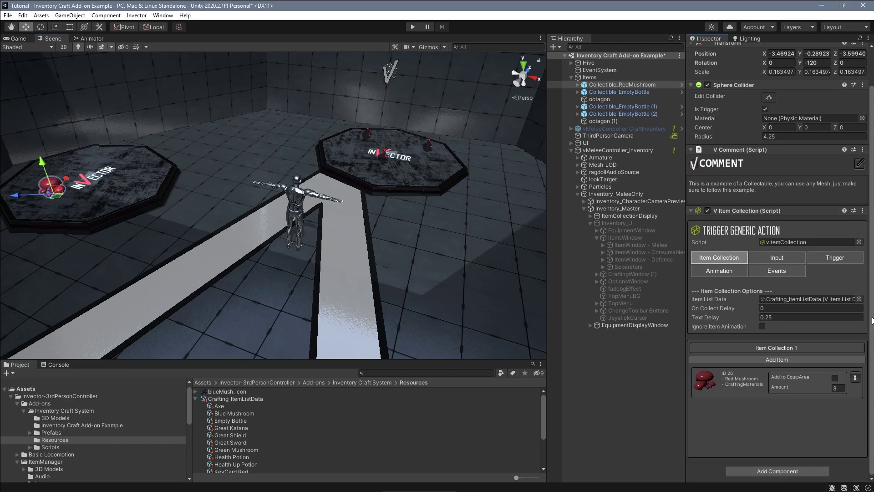
left_click(859, 298)
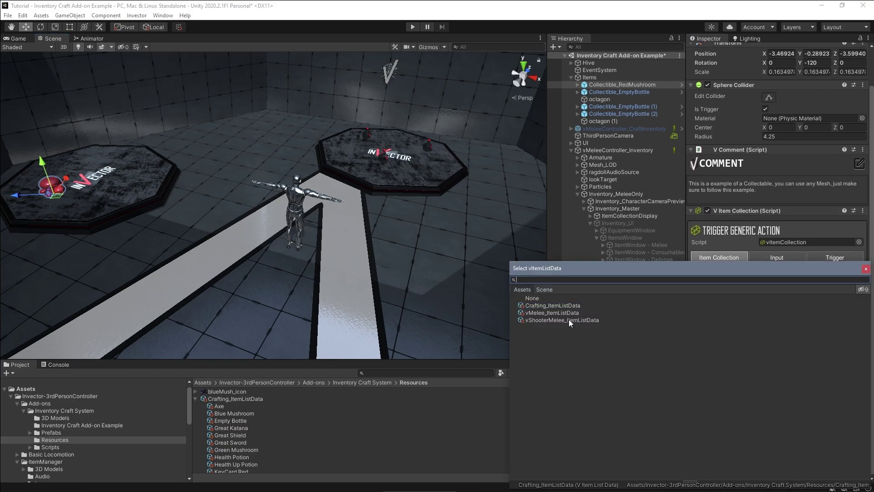
double_click(553, 312)
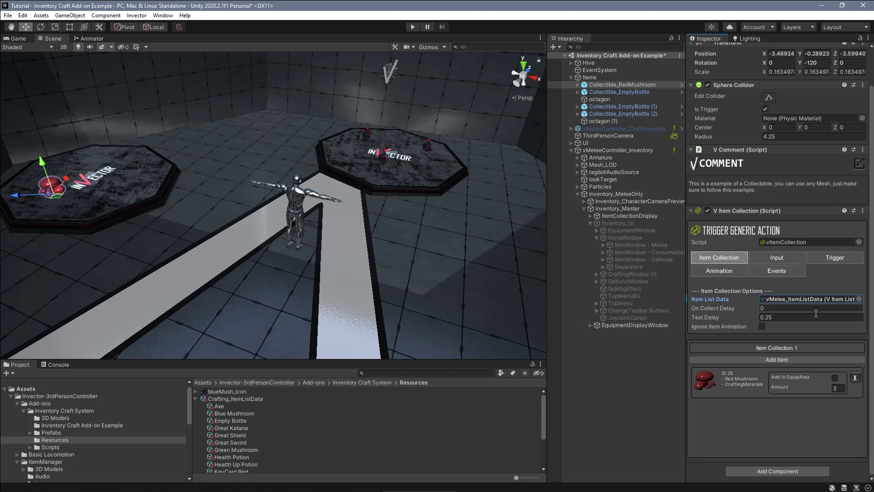
left_click(786, 359)
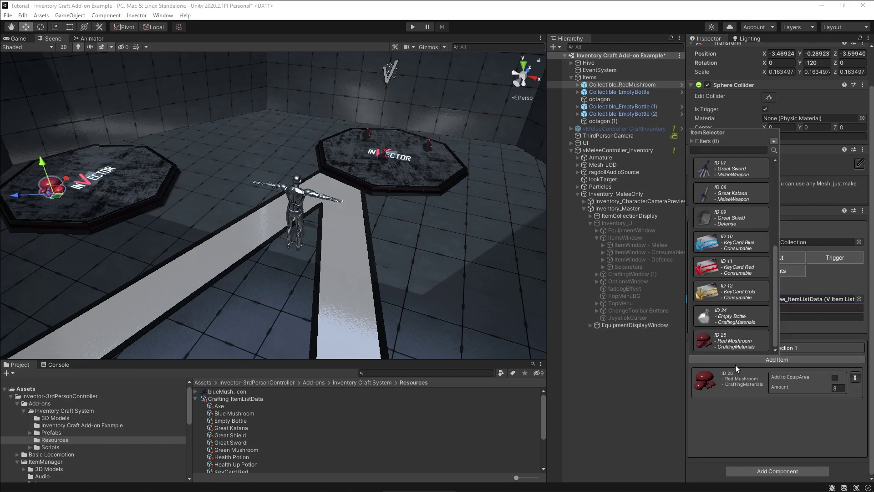
left_click(766, 406)
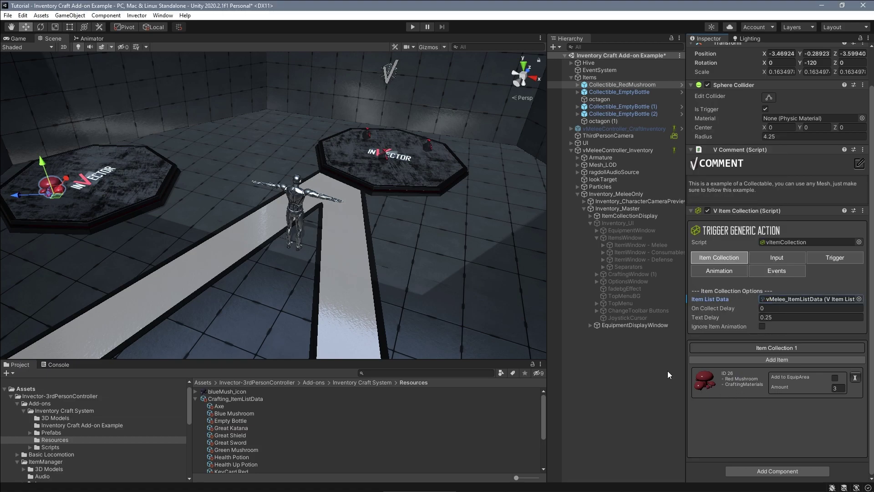
Set the Empty Bottle pickup's Item List Data to vMelee_ItemListData and enter play mode.
left_click(384, 158)
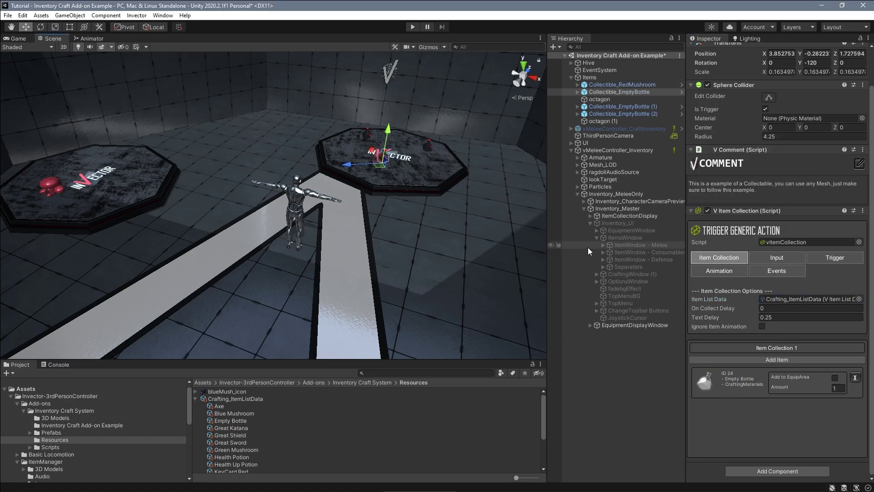
left_click(859, 298)
double_click(574, 312)
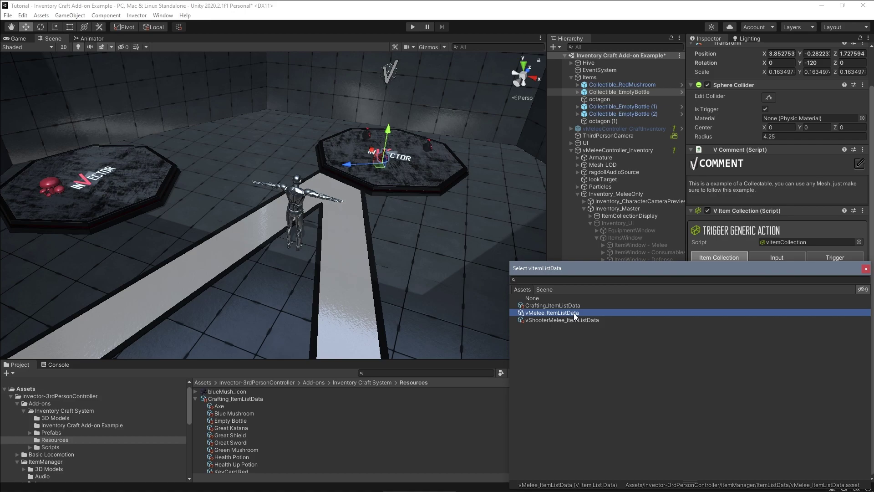
left_click(413, 27)
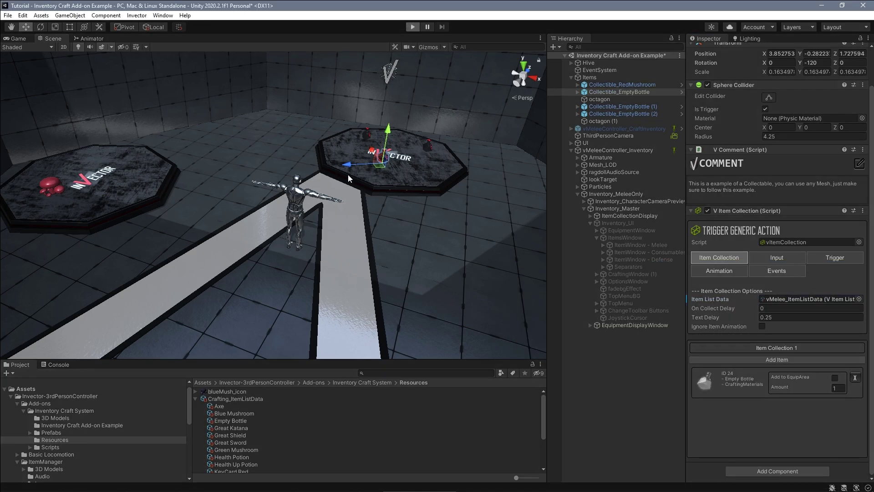
Walk the character to the pickups and collect the empty bottle and red mushrooms.
key("w")
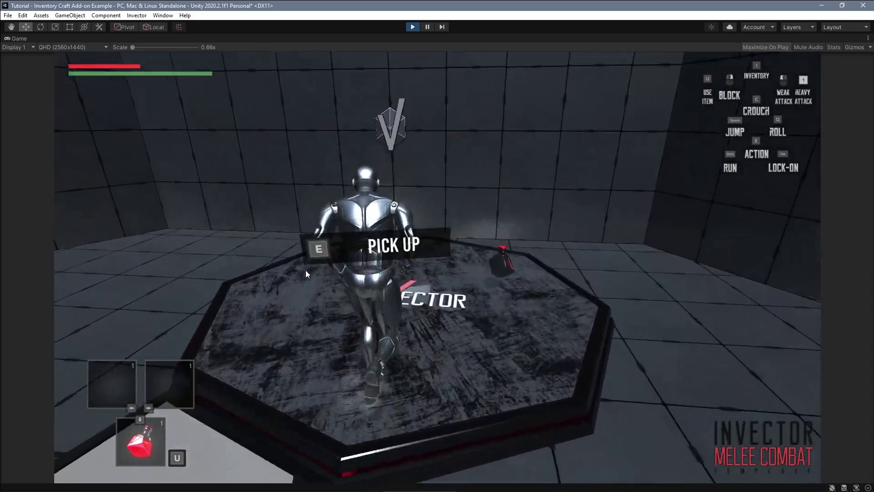
key("e")
key("w")
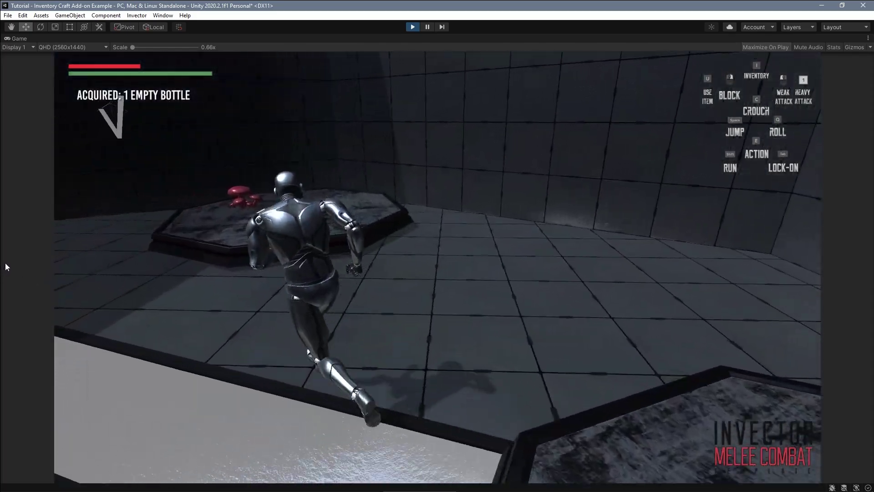
key("e")
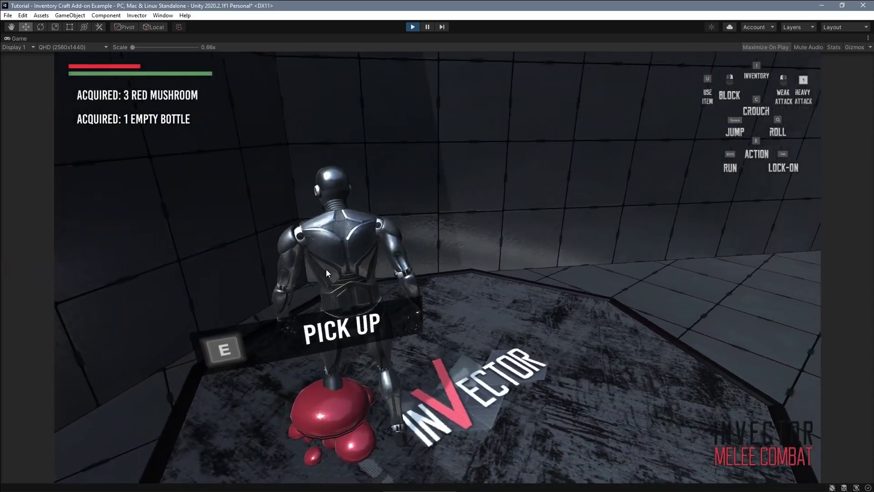
Check the collected items in the inventory, then view the Health Potion recipe under CRAFT.
key("i")
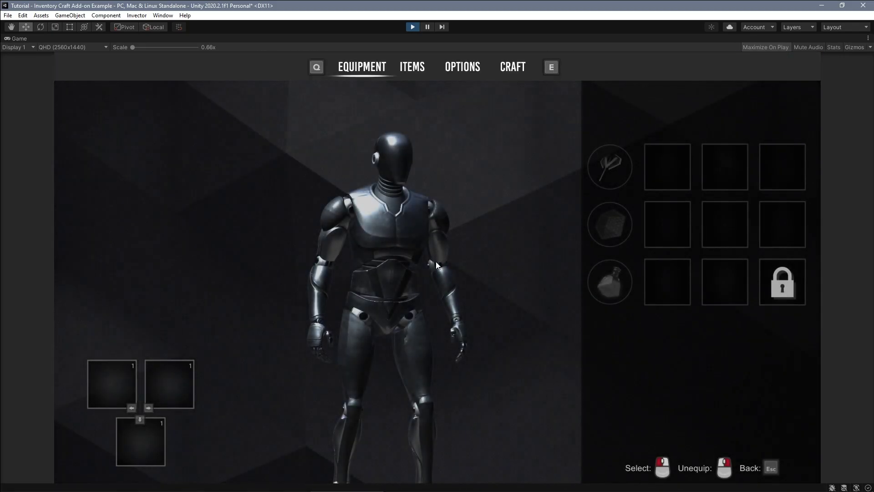
left_click(412, 67)
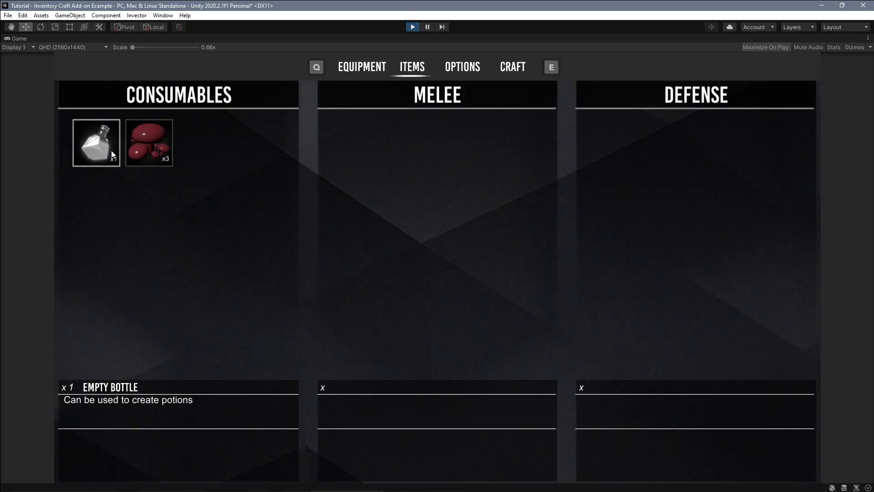
key("e")
key("e")
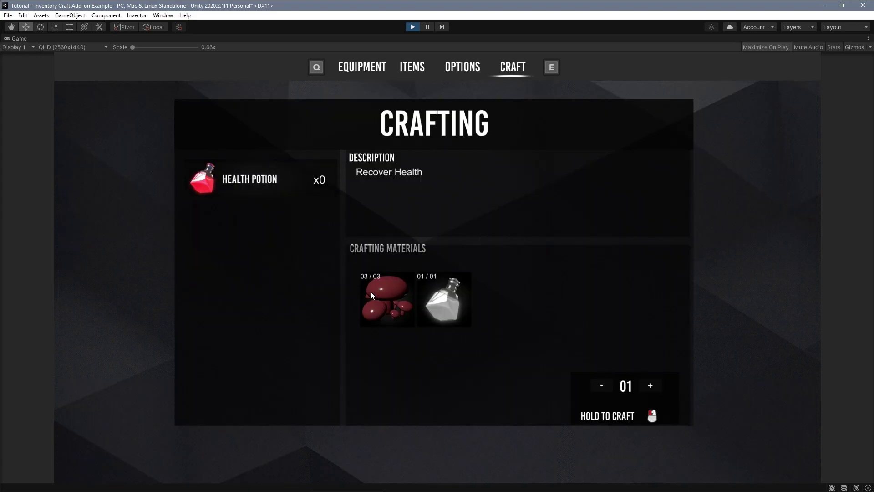
left_click(655, 387)
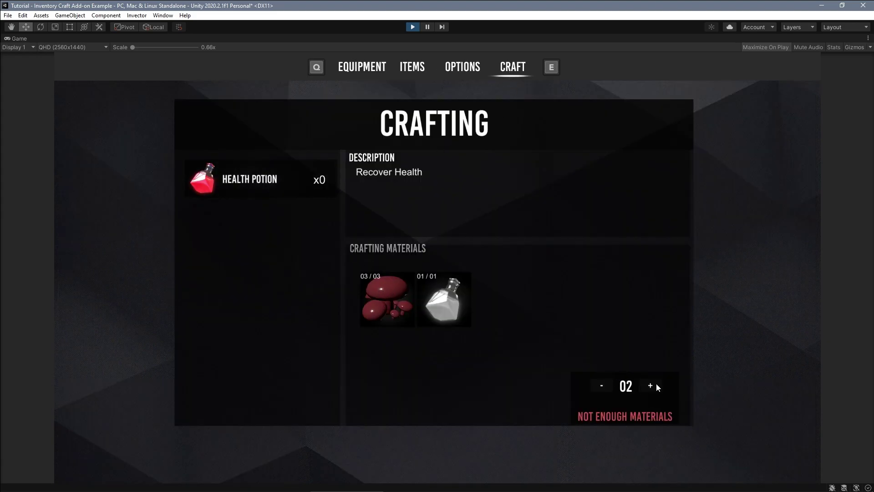